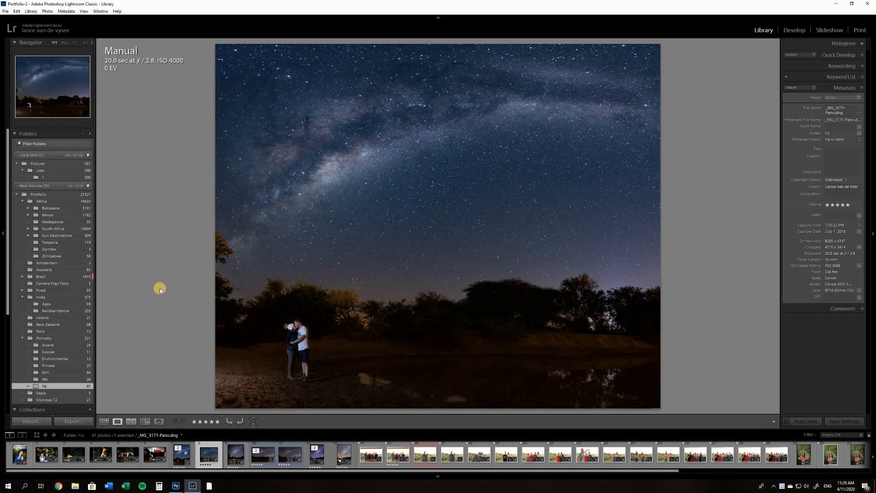
pyautogui.rightClick(210, 454)
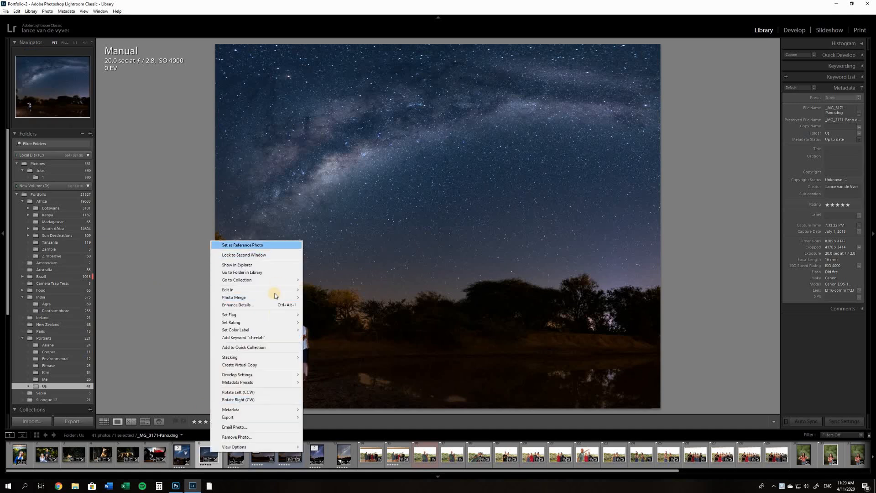
pyautogui.moveTo(283, 290)
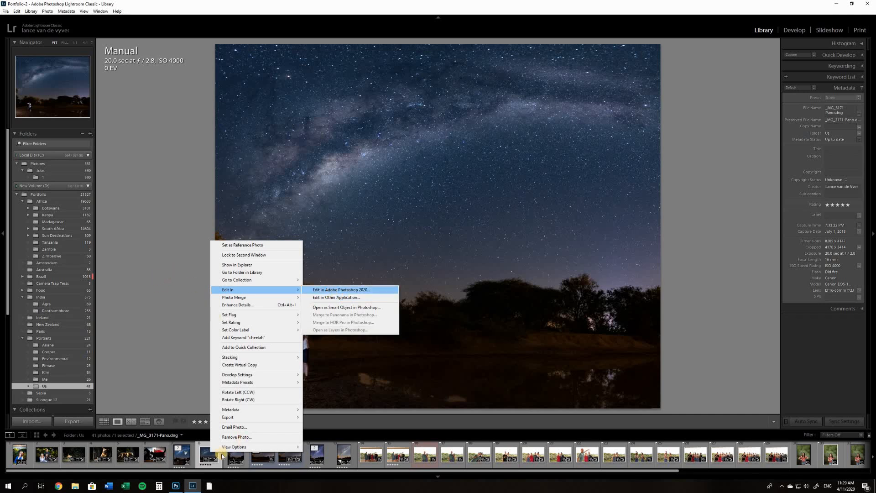
pyautogui.click(207, 456)
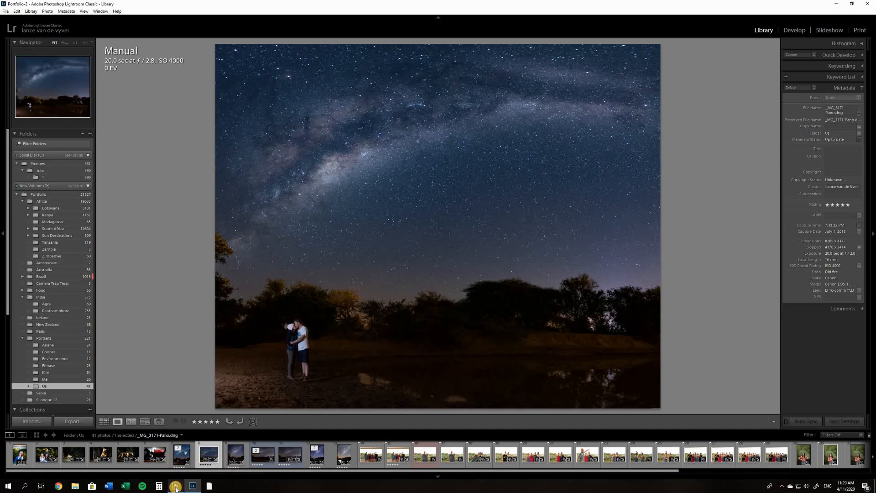
# Switch to the panorama open in Photoshop, and minimize the Photoshop and Lightroom windows to reach the desktop.
pyautogui.click(176, 487)
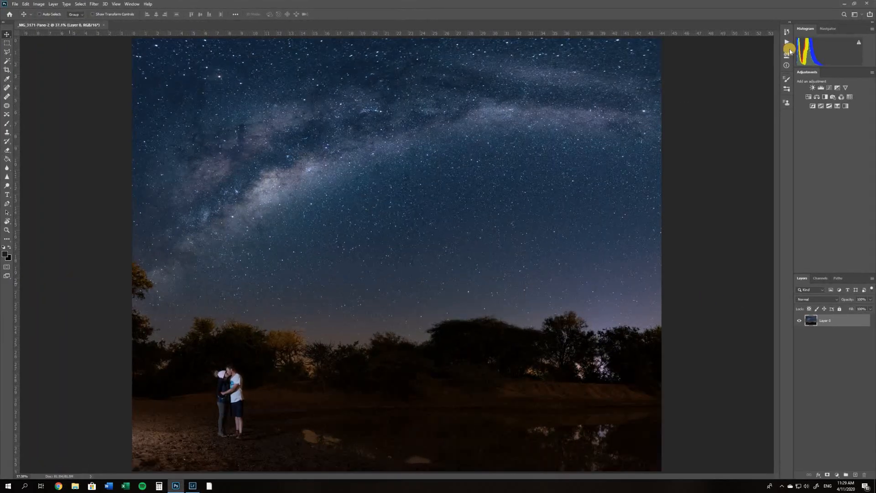
pyautogui.click(845, 4)
pyautogui.click(834, 2)
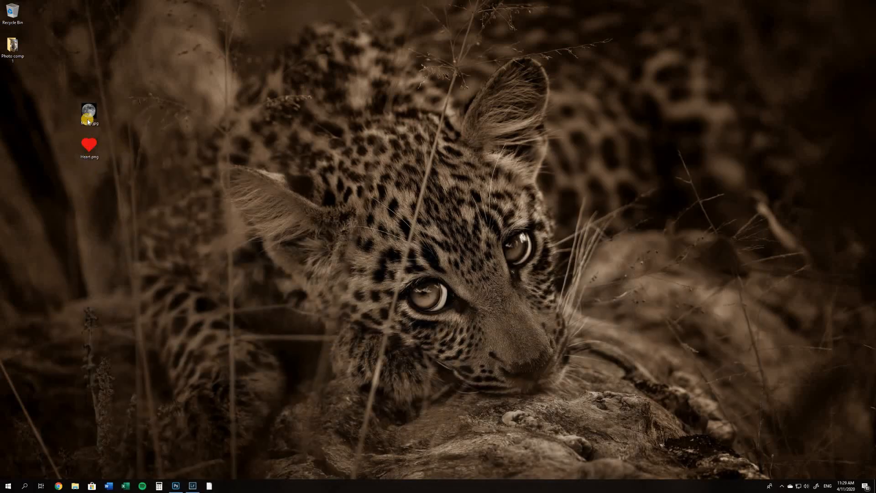
# Preview the Moon.jpg and Heart.png images from the desktop and close the viewer.
pyautogui.doubleClick(89, 113)
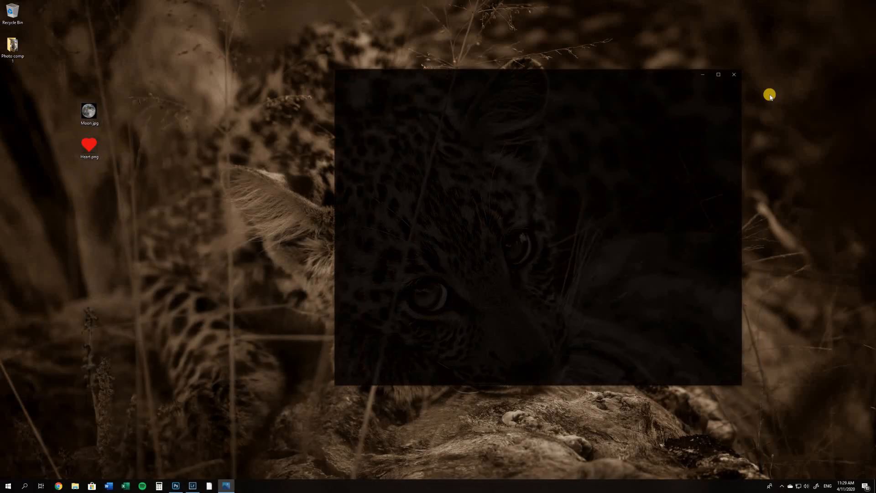
pyautogui.press('Left')
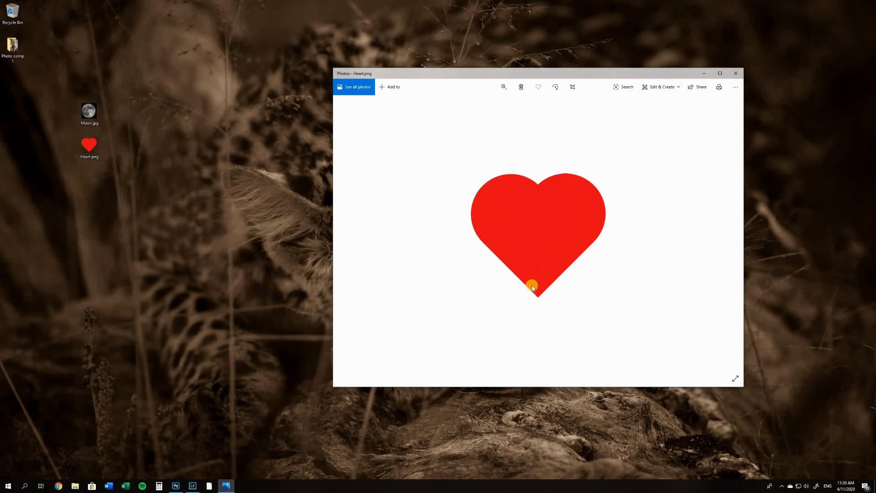
pyautogui.click(739, 75)
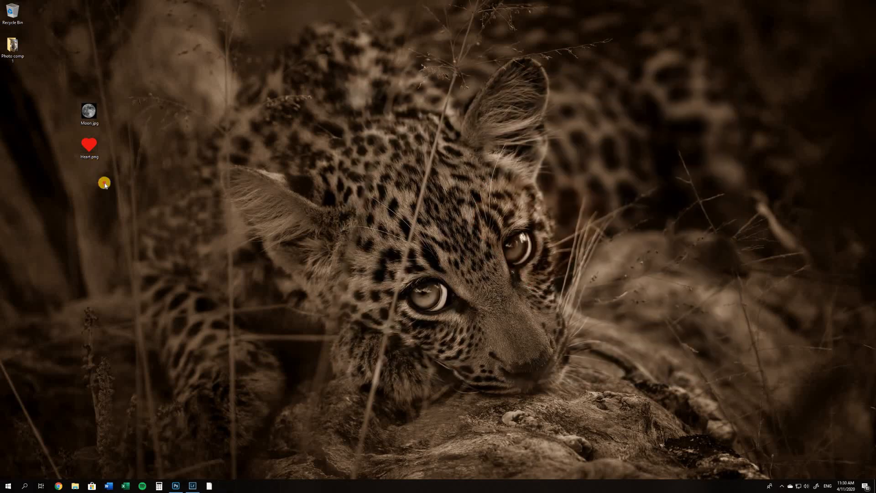
# Place Moon.jpg and Heart.png from the desktop into the Photoshop panorama as separate layers at their default placement.
pyautogui.moveTo(55, 92); pyautogui.dragTo(114, 187)
pyautogui.moveTo(163, 491); pyautogui.dragTo(398, 297)
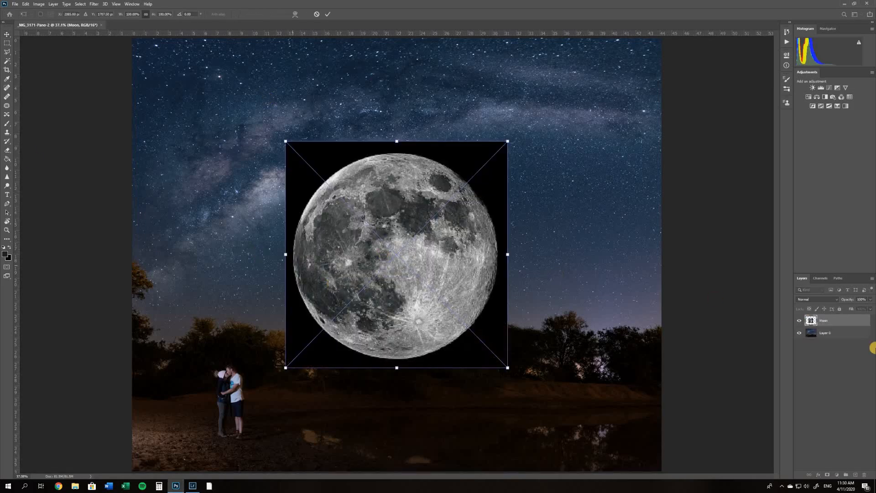
pyautogui.click(328, 14)
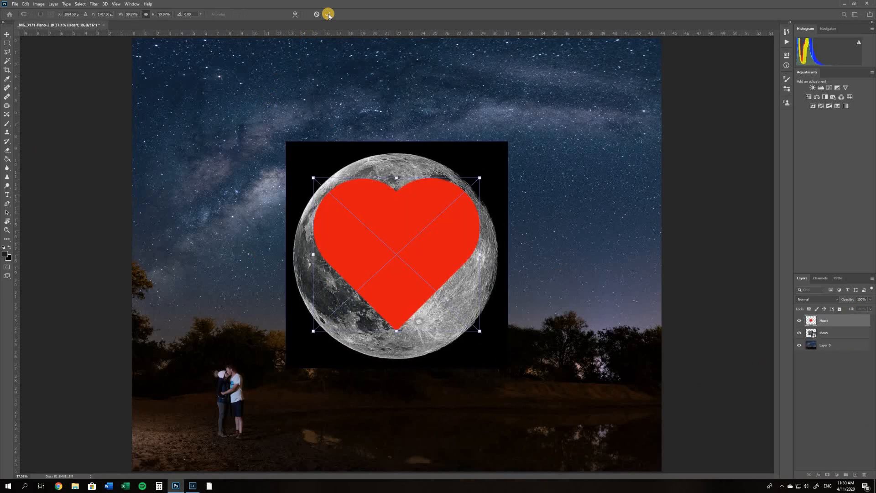
pyautogui.click(328, 15)
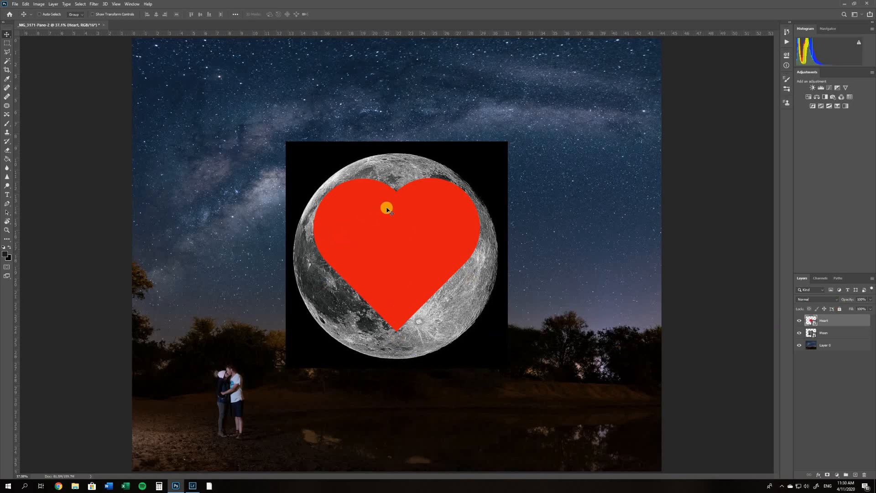
# Move the heart into the upper sky so that it overlaps only the moon image's upper-right corner.
pyautogui.moveTo(409, 258)
pyautogui.mouseDown()
pyautogui.moveTo(388, 257)
pyautogui.moveTo(397, 247)
pyautogui.mouseUp()
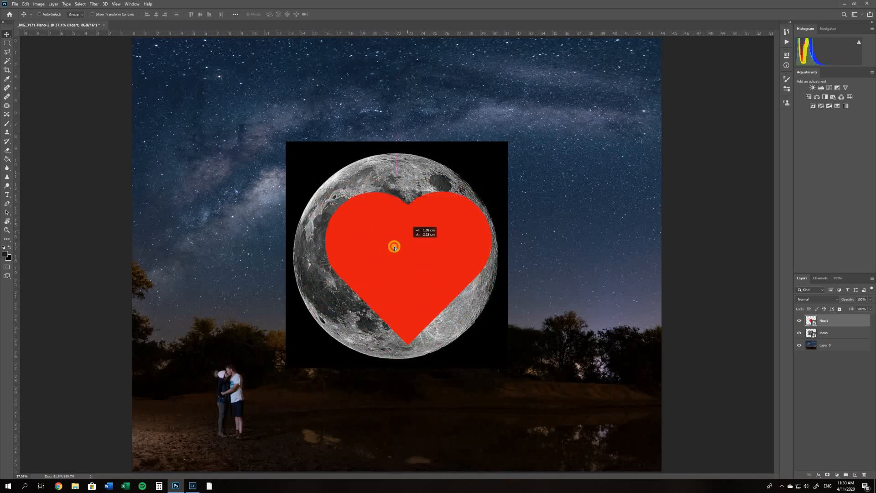
pyautogui.click(799, 321)
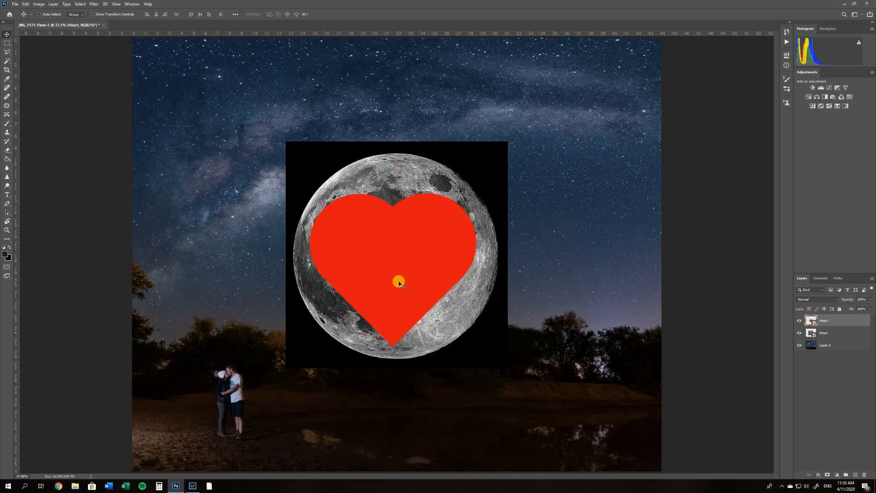
pyautogui.click(799, 321)
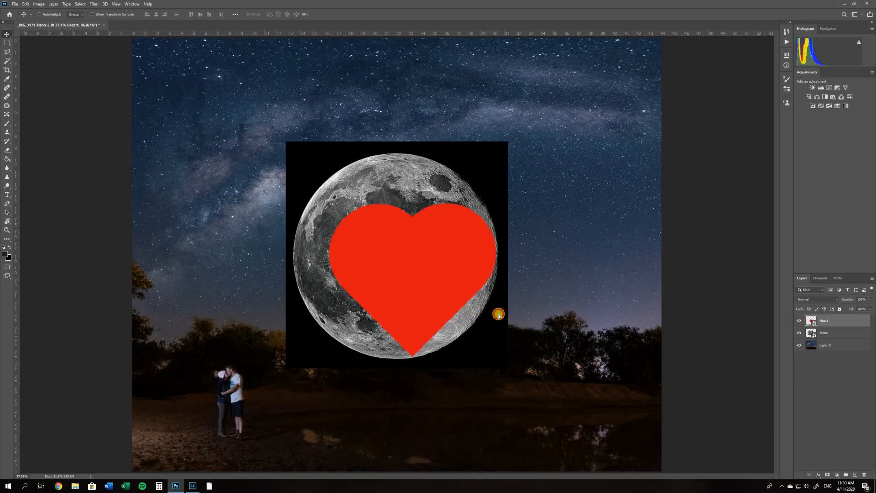
pyautogui.moveTo(465, 287); pyautogui.dragTo(557, 180)
# Scale the Moon layer to about 86.77% and position it behind the heart so the moon's disc surrounds the heart shape.
pyautogui.hotkey('alt', '[')
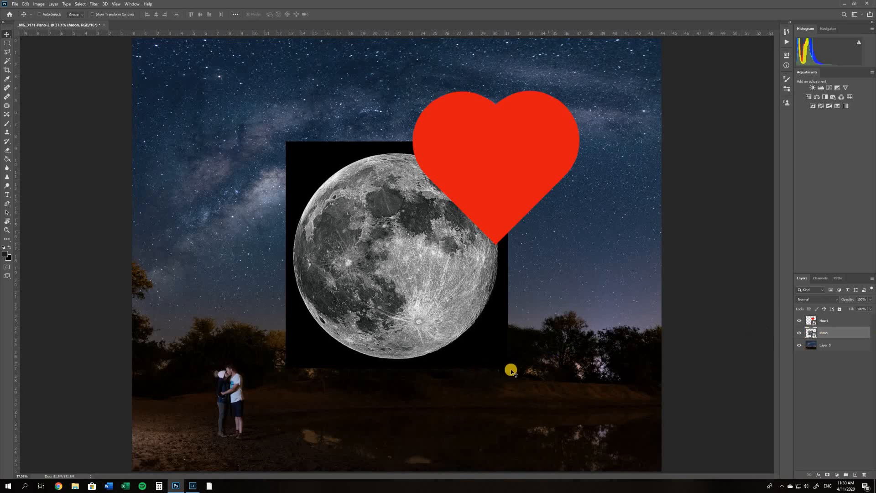
pyautogui.hotkey('ctrl', 't')
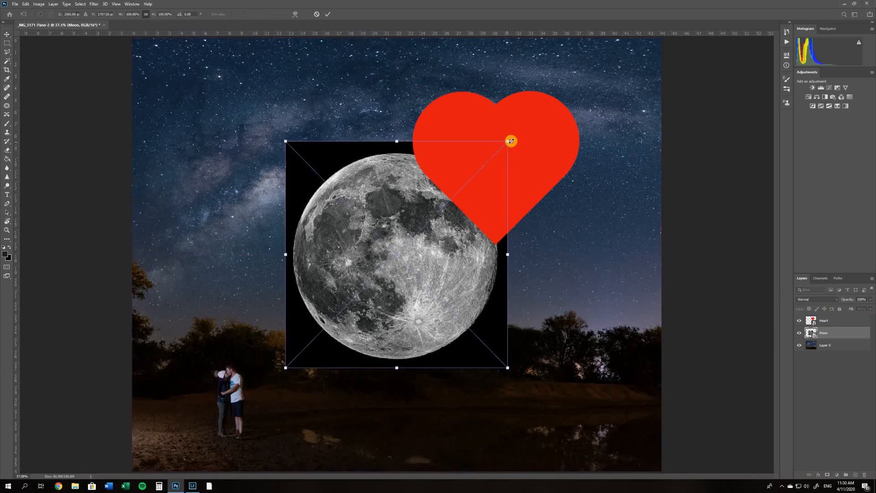
pyautogui.moveTo(520, 142); pyautogui.dragTo(496, 233)
pyautogui.moveTo(376, 344); pyautogui.dragTo(531, 167)
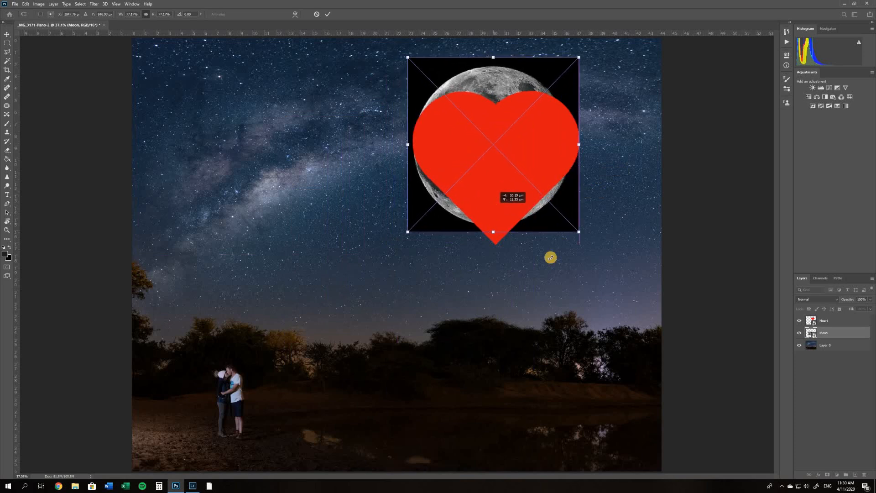
pyautogui.moveTo(575, 233); pyautogui.dragTo(550, 241)
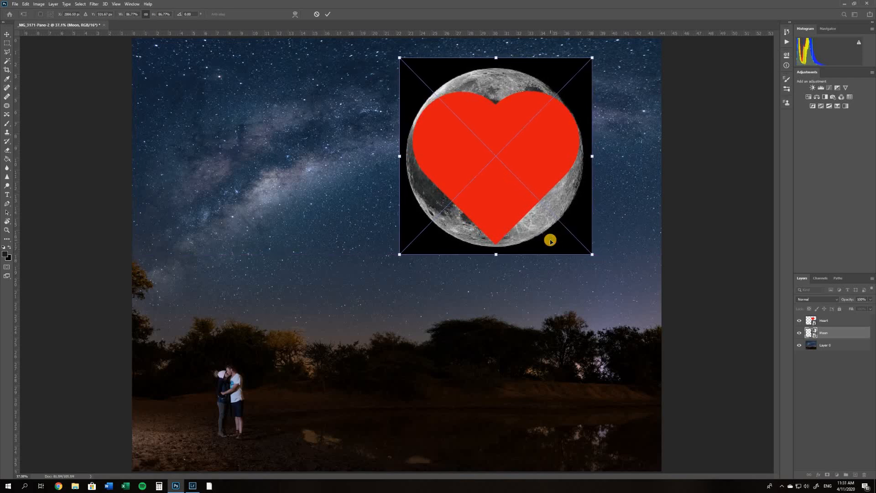
pyautogui.press('Right')
pyautogui.press('Right')
pyautogui.press('Right')
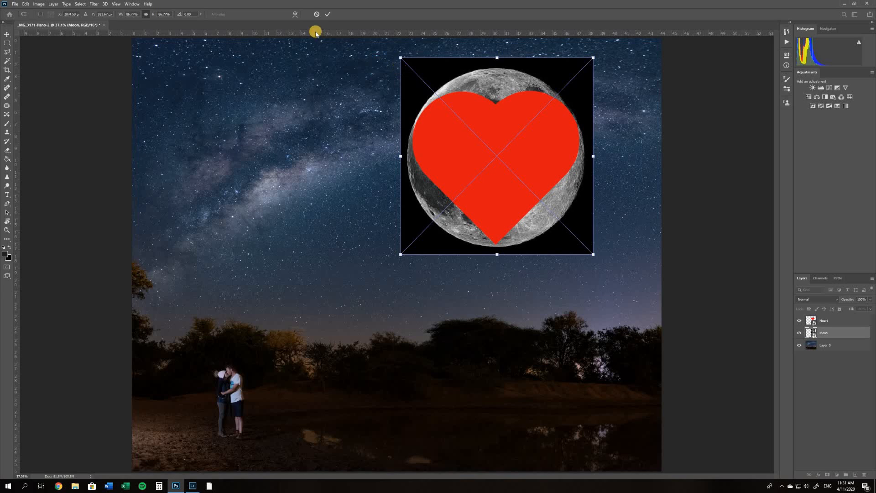
pyautogui.press('Return')
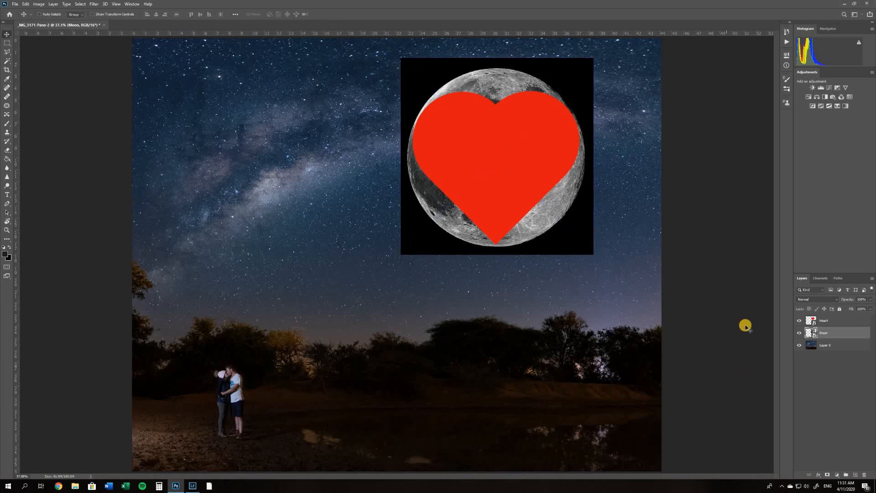
pyautogui.click(809, 320)
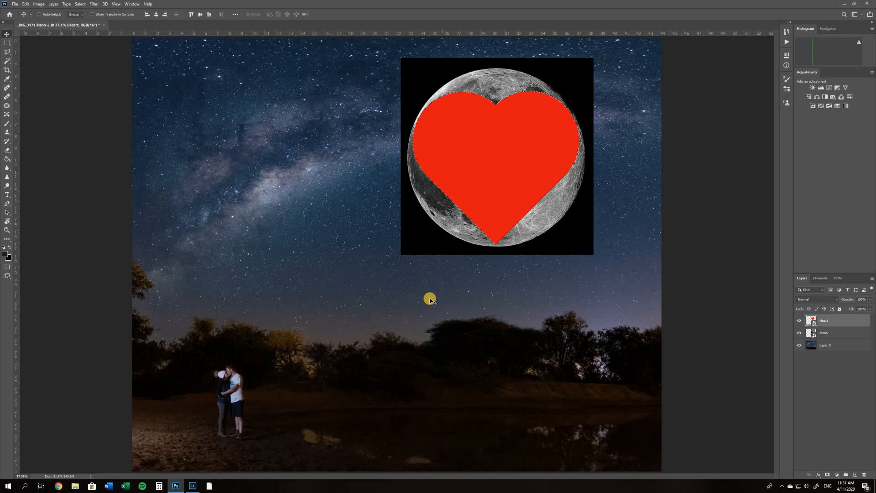
pyautogui.press('ctrl')
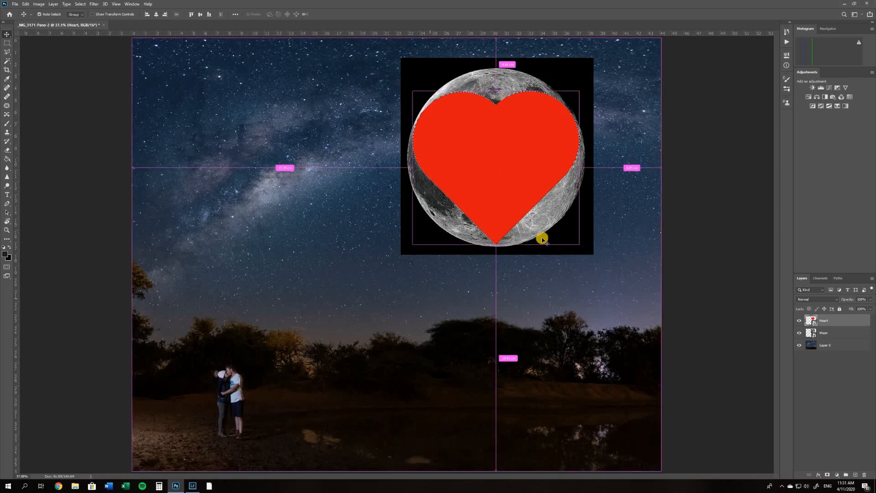
pyautogui.hotkey('ctrl', 'd')
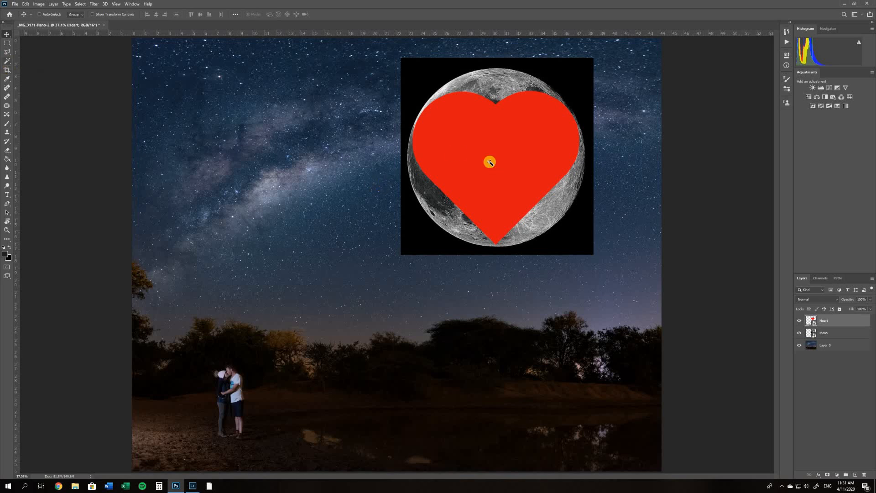
# Select the red heart with the Magic Wand, make a layer mask from the selection, and transfer the mask to the Moon layer.
pyautogui.press('w')
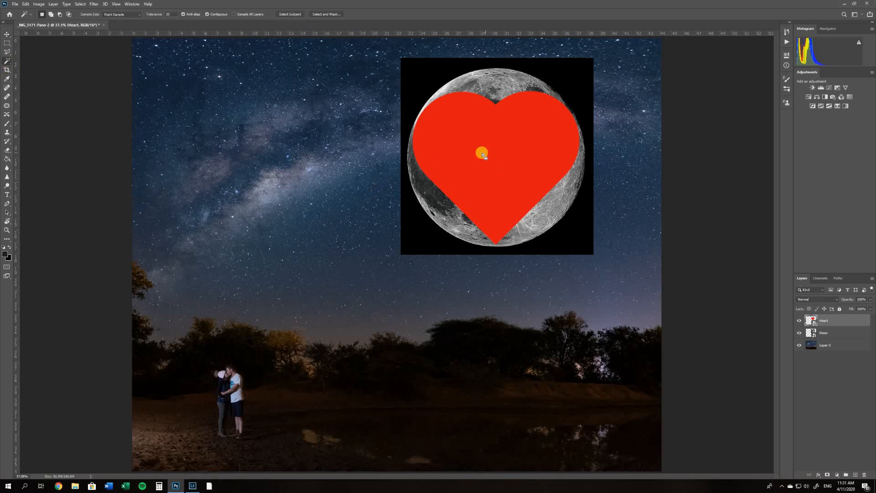
pyautogui.click(456, 176)
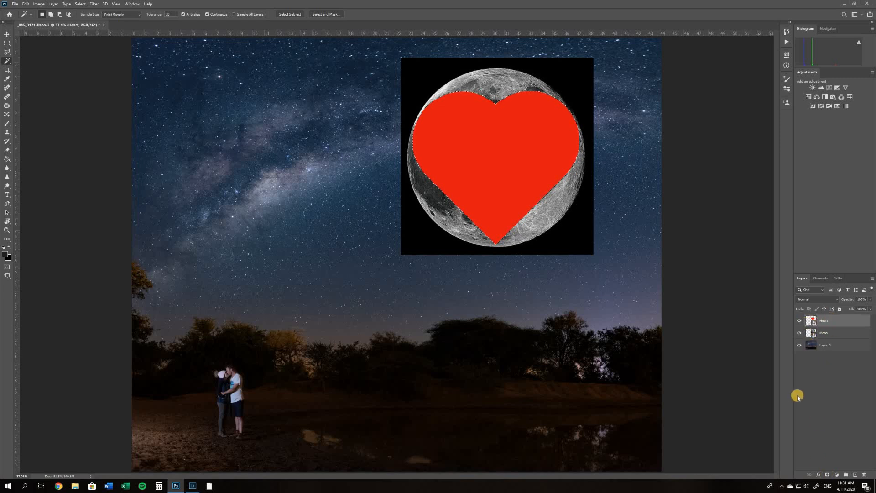
pyautogui.click(827, 476)
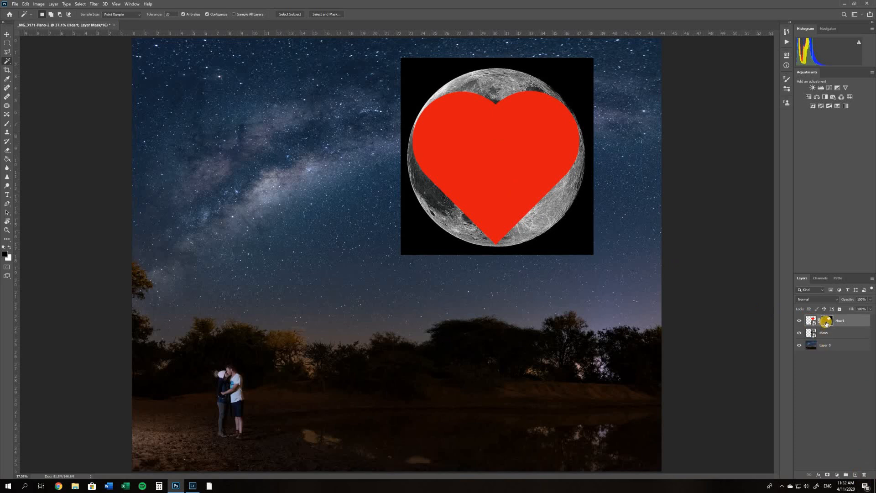
pyautogui.moveTo(827, 334); pyautogui.dragTo(828, 336)
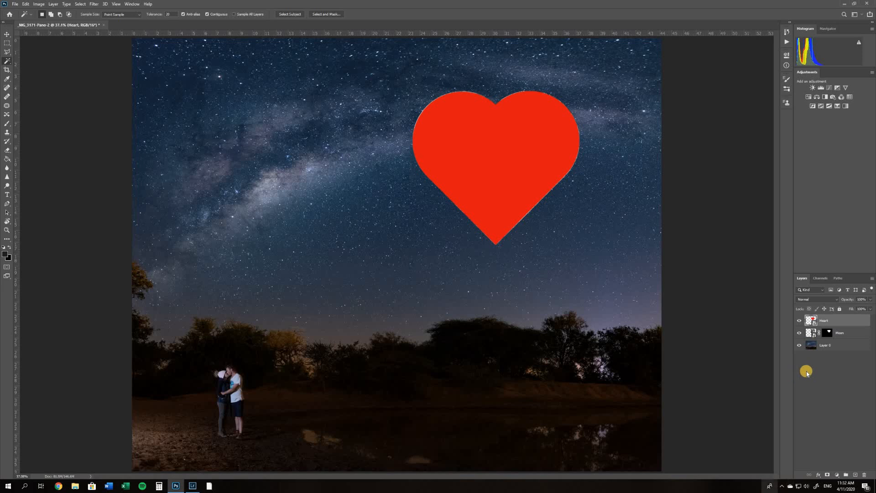
# Hide the Heart layer, try deleting it, and undo the deletion.
pyautogui.click(798, 322)
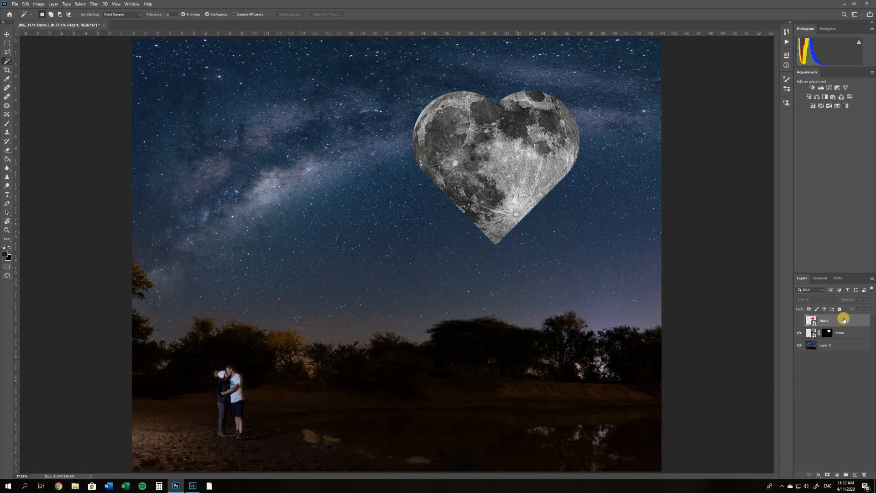
pyautogui.click(866, 476)
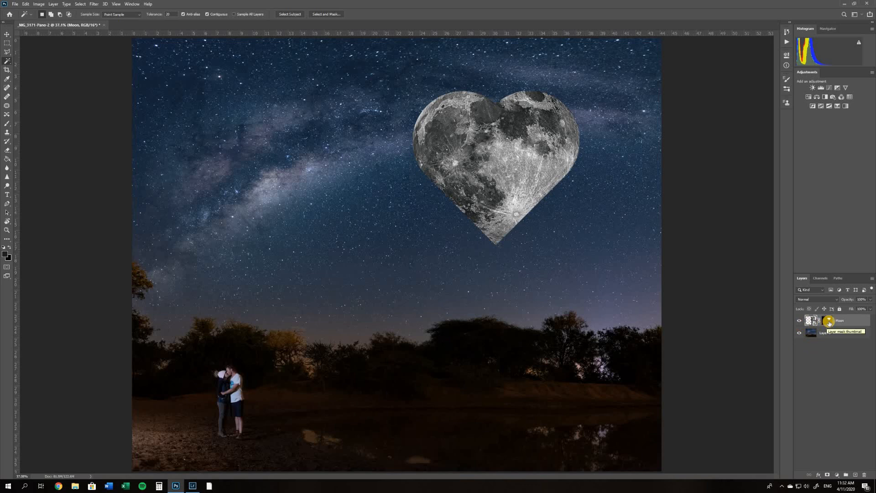
pyautogui.hotkey('ctrl', 'z')
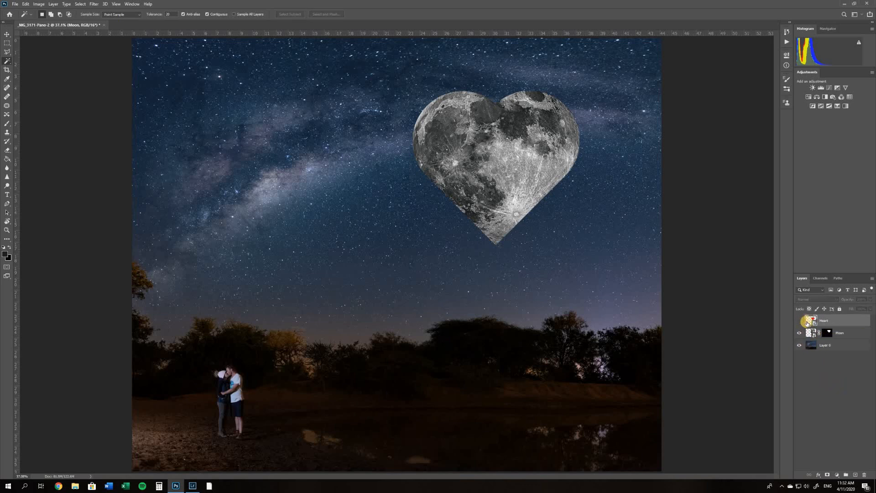
# Load the Heart layer's outline as a selection and brush soft black shading along its inner edges on a new layer.
pyautogui.keyDown('ctrl'); pyautogui.click(810, 322); pyautogui.keyUp('ctrl')
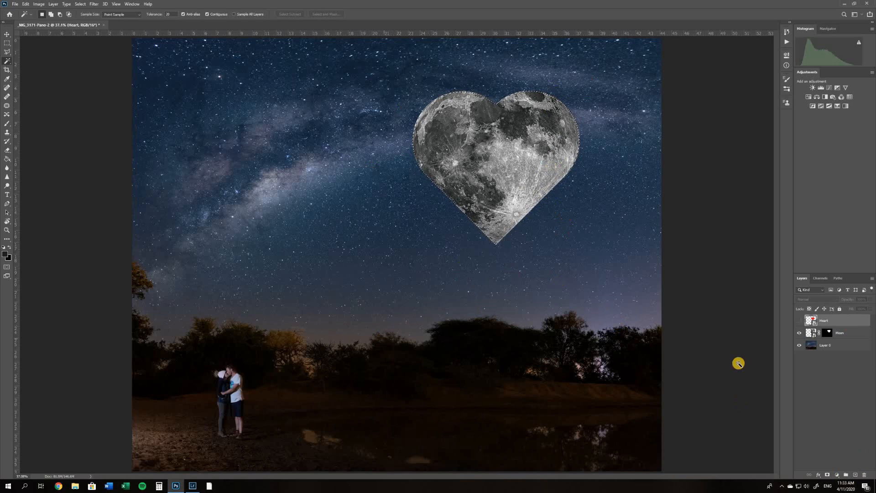
pyautogui.click(856, 475)
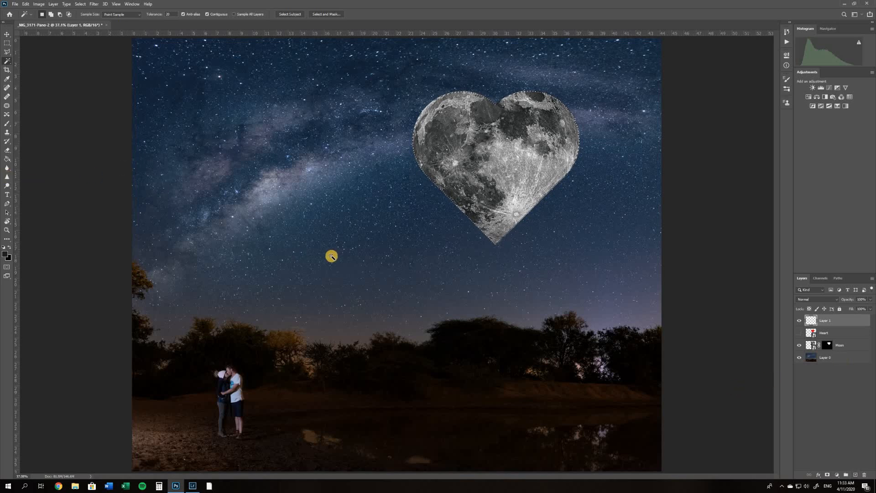
pyautogui.press('b')
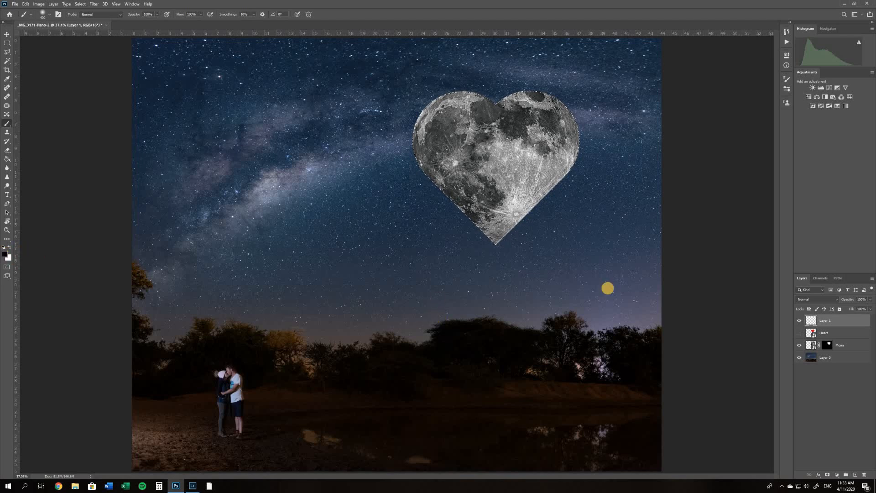
pyautogui.moveTo(521, 241); pyautogui.dragTo(546, 206)
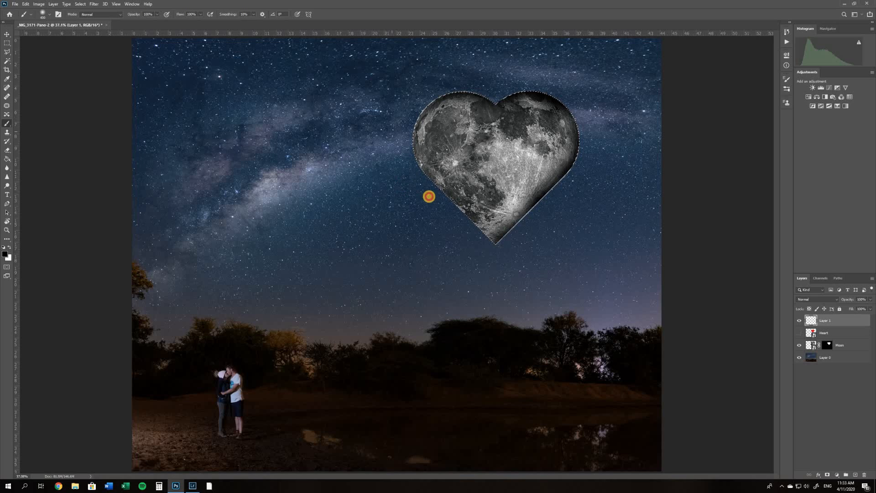
pyautogui.moveTo(399, 173); pyautogui.dragTo(394, 130)
pyautogui.moveTo(526, 72)
pyautogui.mouseDown()
pyautogui.moveTo(585, 103)
pyautogui.moveTo(589, 184)
pyautogui.moveTo(502, 284)
pyautogui.moveTo(448, 235)
pyautogui.moveTo(509, 293)
pyautogui.mouseUp()
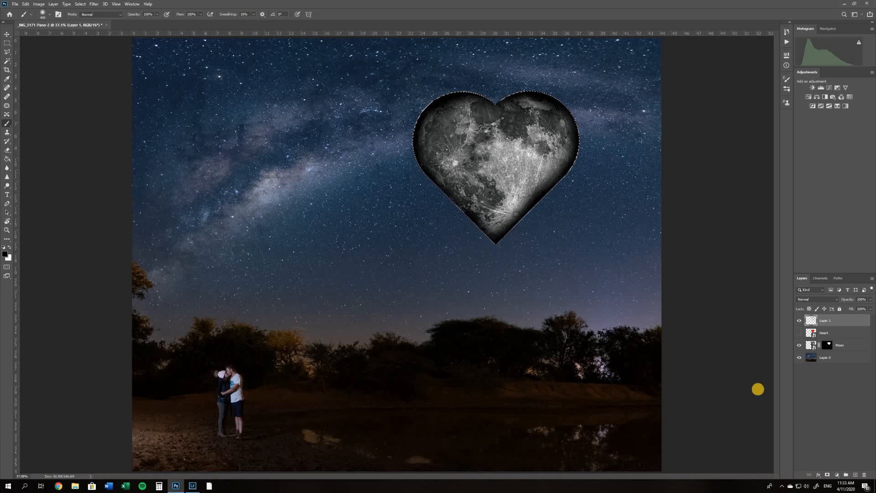
# Clear the heart selection and slightly lower the opacity of the shading layer, Layer 1.
pyautogui.hotkey('ctrl', 'd')
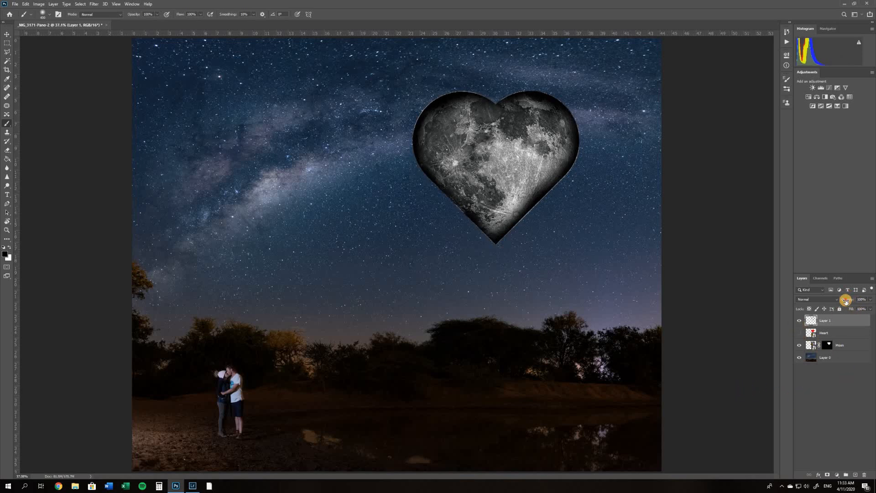
pyautogui.moveTo(843, 302); pyautogui.dragTo(842, 302)
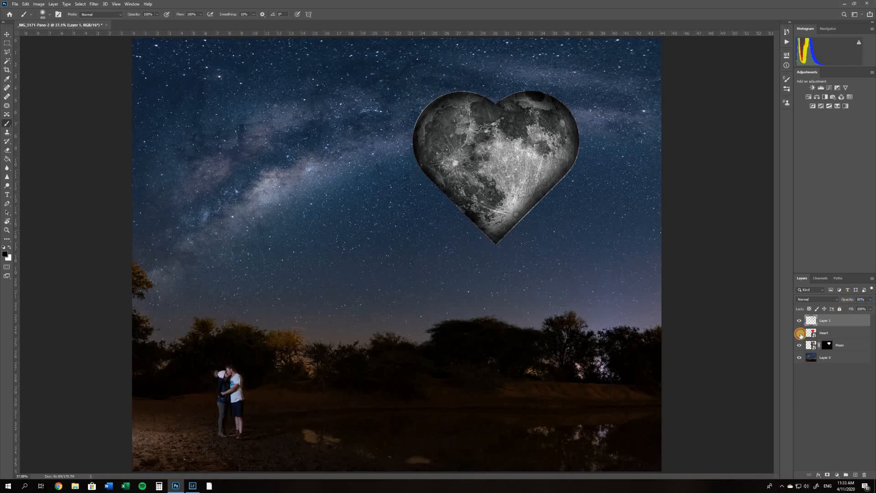
# Toggle the shading layer's visibility to compare the heart moon with and without the darkened edges.
pyautogui.click(801, 334)
pyautogui.click(801, 322)
pyautogui.click(801, 322)
pyautogui.click(800, 321)
pyautogui.click(801, 322)
pyautogui.click(801, 321)
pyautogui.click(801, 321)
pyautogui.click(801, 321)
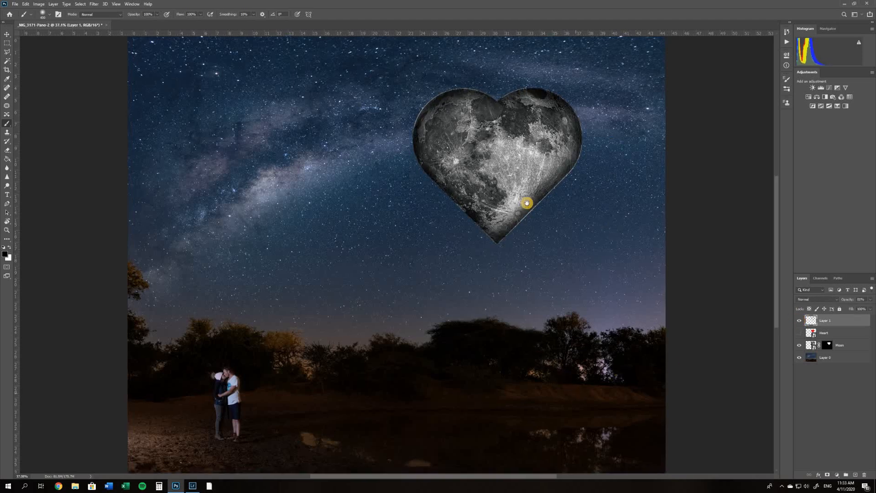
# Load the Heart layer's outline as a selection and contract it by 2 pixels.
pyautogui.hotkey('ctrl', '1')
pyautogui.moveTo(747, 135); pyautogui.dragTo(406, 355)
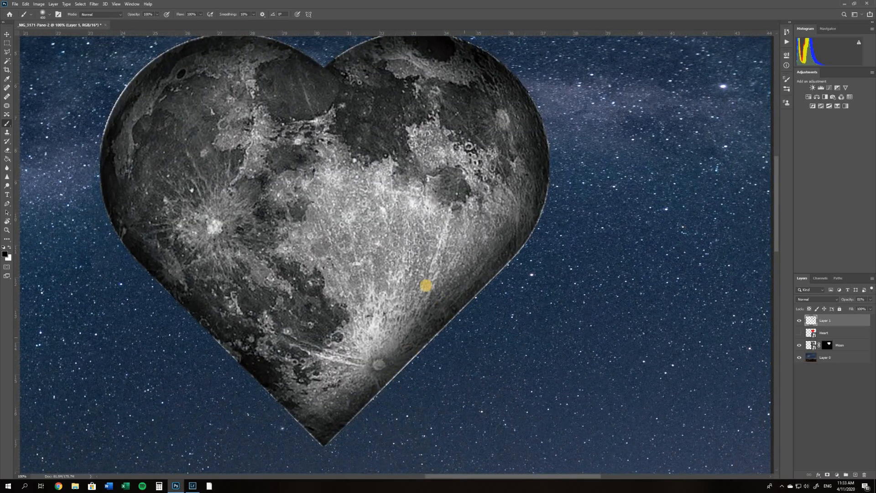
pyautogui.moveTo(443, 290); pyautogui.dragTo(498, 283)
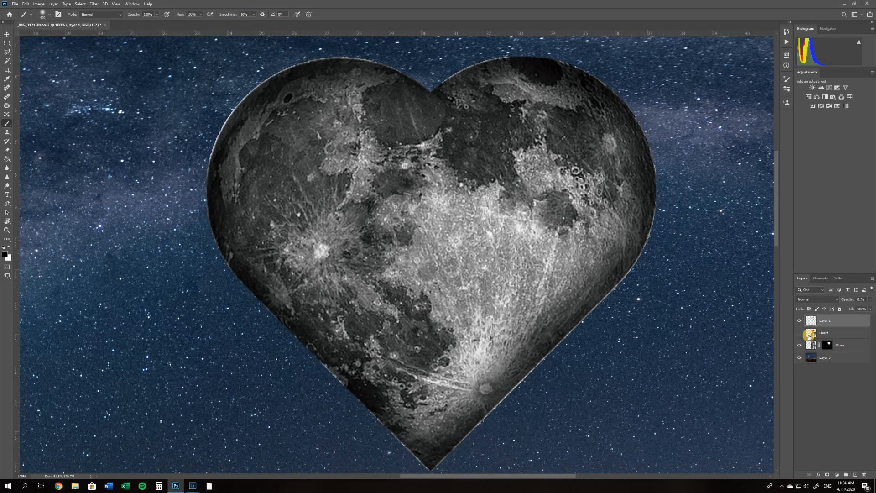
pyautogui.keyDown('ctrl'); pyautogui.click(810, 334); pyautogui.keyUp('ctrl')
pyautogui.click(80, 4)
pyautogui.moveTo(99, 101)
pyautogui.click(156, 120)
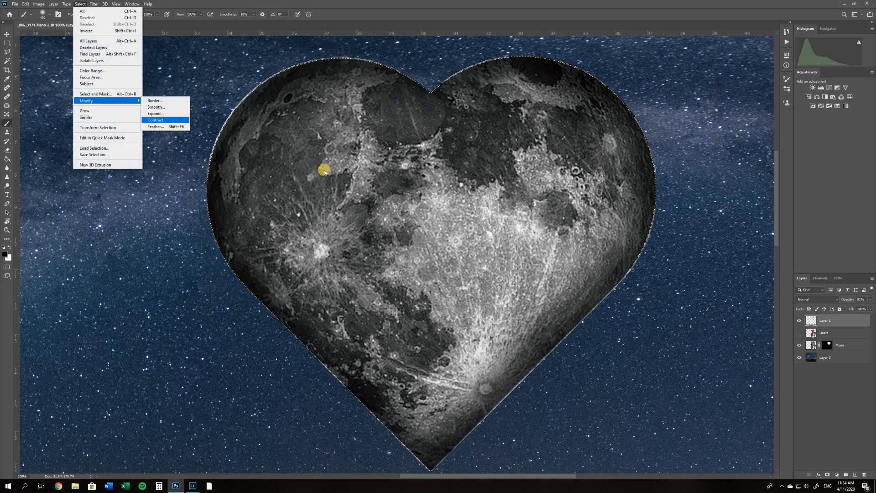
pyautogui.write('2')
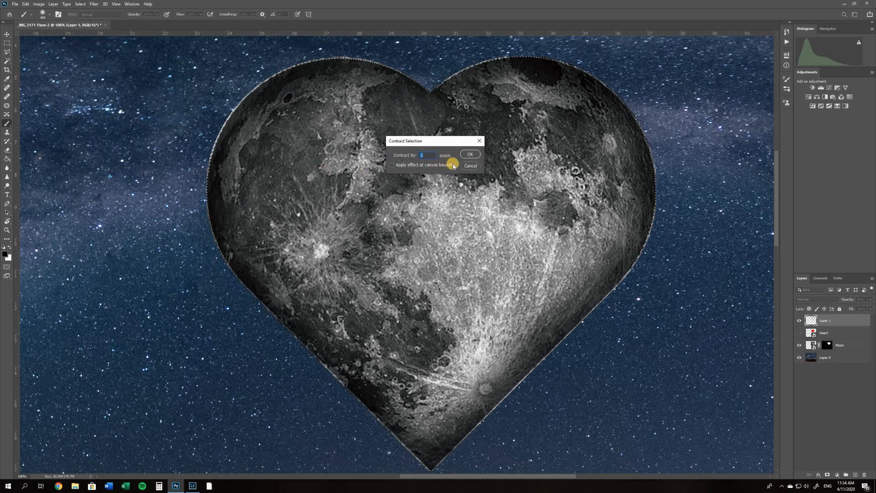
pyautogui.click(470, 155)
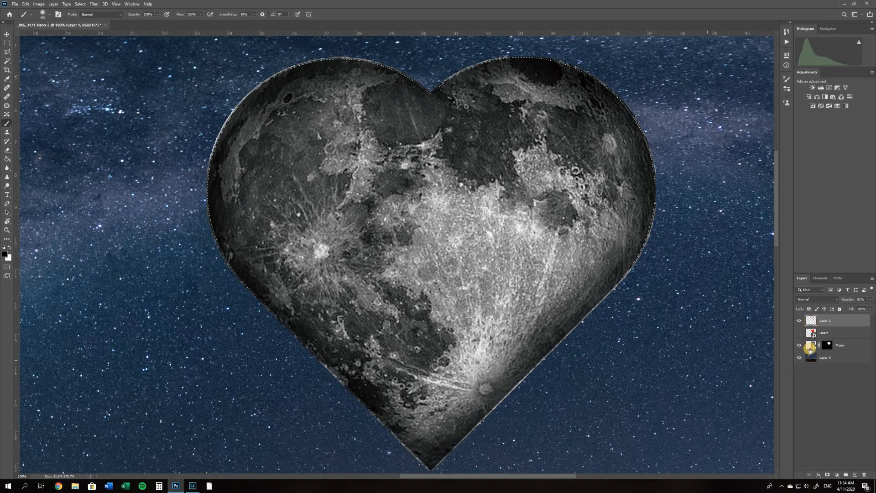
# Try brushing black and white on the Moon layer's mask inside the contracted selection, and undo the strokes.
pyautogui.moveTo(568, 357)
pyautogui.mouseDown()
pyautogui.moveTo(653, 225)
pyautogui.moveTo(575, 354)
pyautogui.mouseUp()
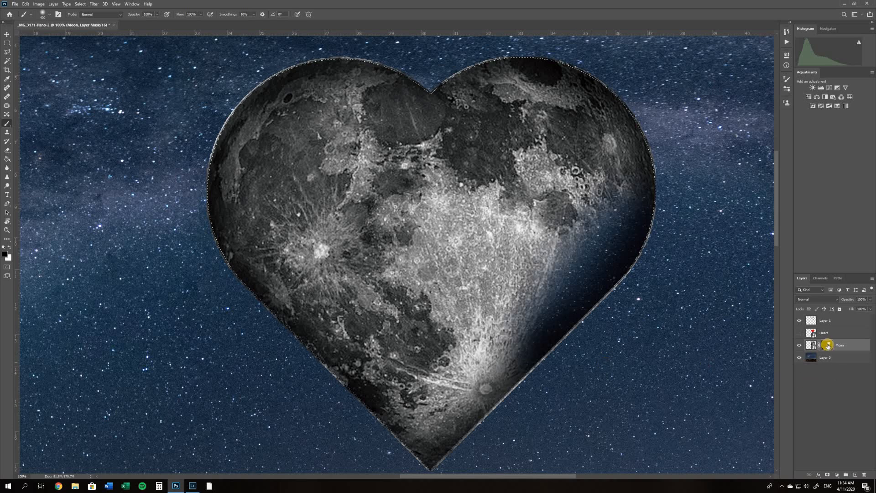
pyautogui.hotkey('ctrl', 'z')
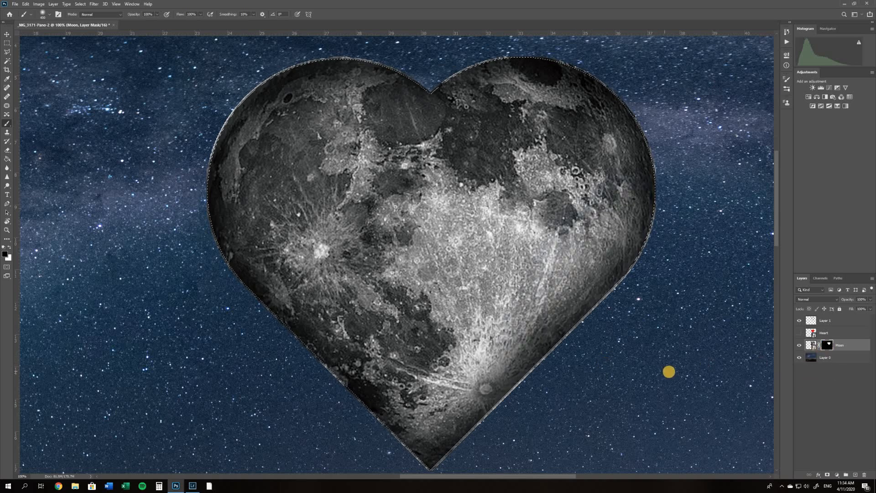
pyautogui.press('x')
pyautogui.moveTo(660, 361)
pyautogui.mouseDown()
pyautogui.moveTo(612, 323)
pyautogui.moveTo(554, 401)
pyautogui.moveTo(613, 271)
pyautogui.mouseUp()
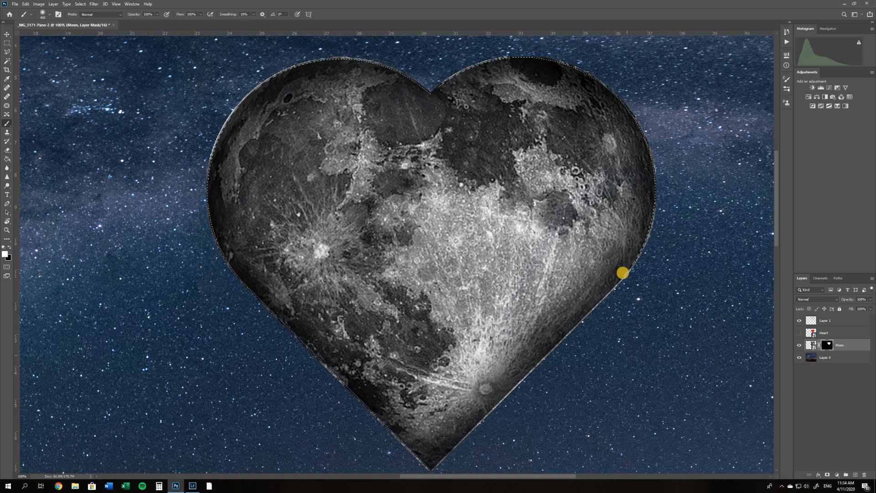
pyautogui.moveTo(629, 299); pyautogui.dragTo(643, 318)
pyautogui.hotkey('ctrl', 'z')
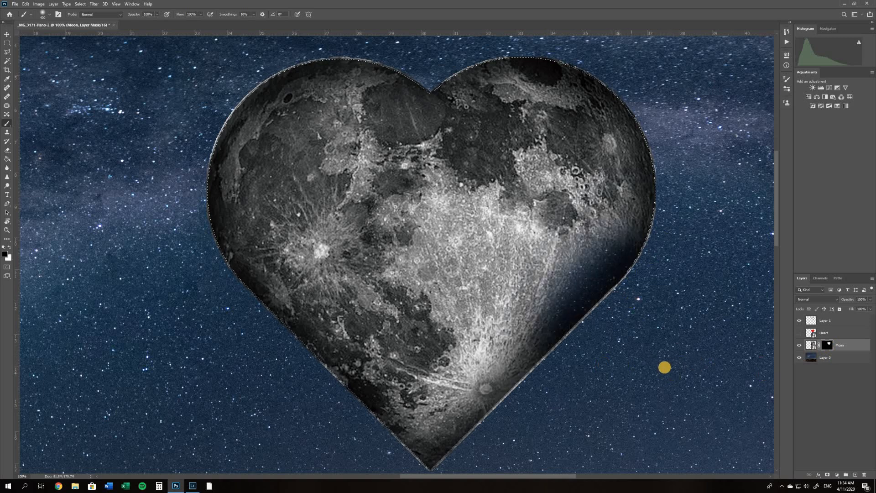
pyautogui.hotkey('ctrl', 'z')
pyautogui.hotkey('ctrl', 'z')
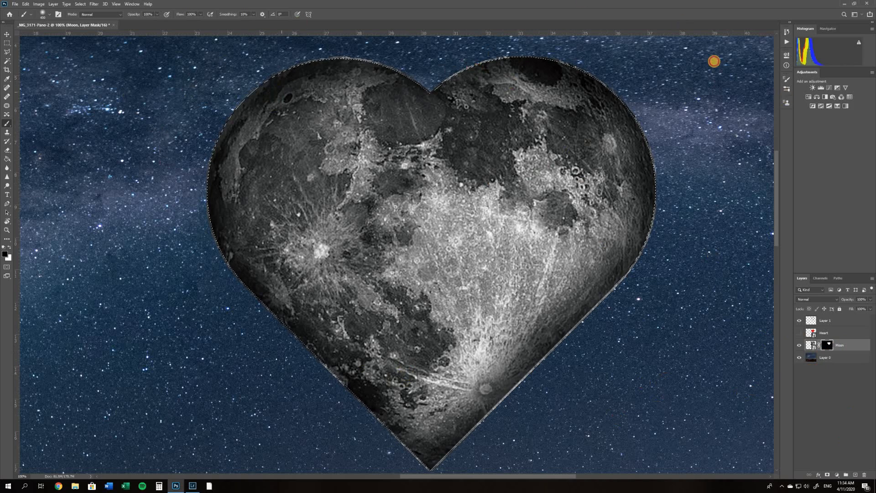
# Brush black on the Moon layer's mask outside the contracted heart outline to remove the light rim, and deselect.
pyautogui.moveTo(656, 210)
pyautogui.mouseDown()
pyautogui.moveTo(494, 422)
pyautogui.moveTo(391, 426)
pyautogui.mouseUp()
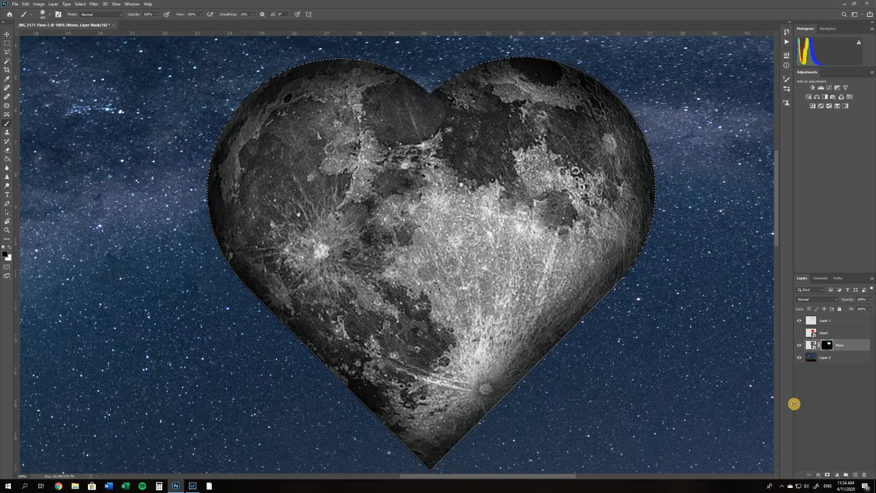
pyautogui.hotkey('ctrl', 'd')
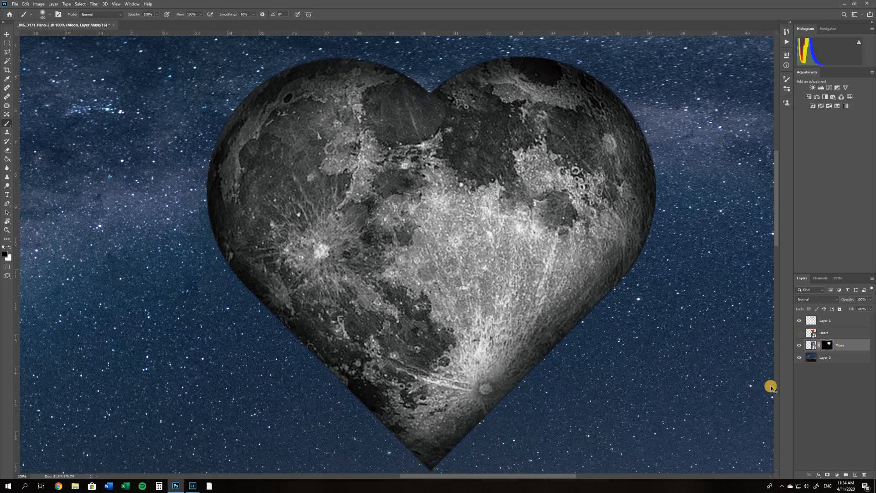
# Delete the hidden Heart layer.
pyautogui.hotkey('ctrl', '-')
pyautogui.hotkey('ctrl', '-')
pyautogui.hotkey('ctrl', '-')
pyautogui.hotkey('ctrl', '-')
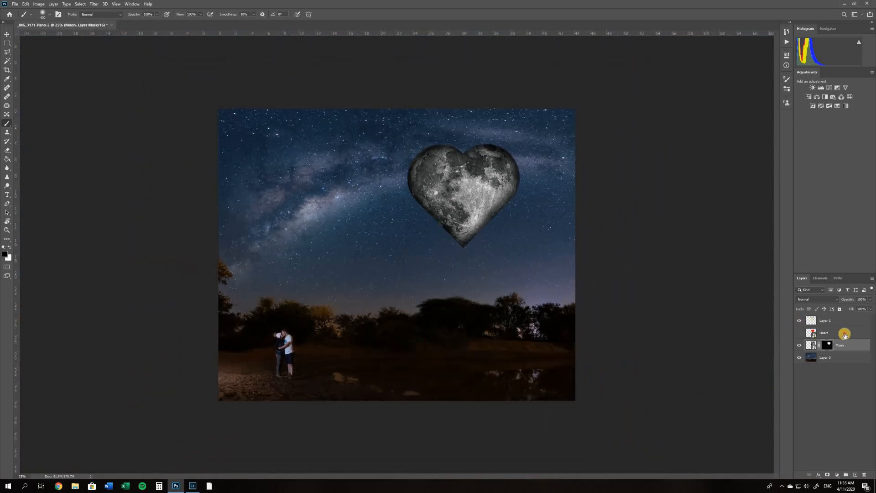
pyautogui.click(842, 333)
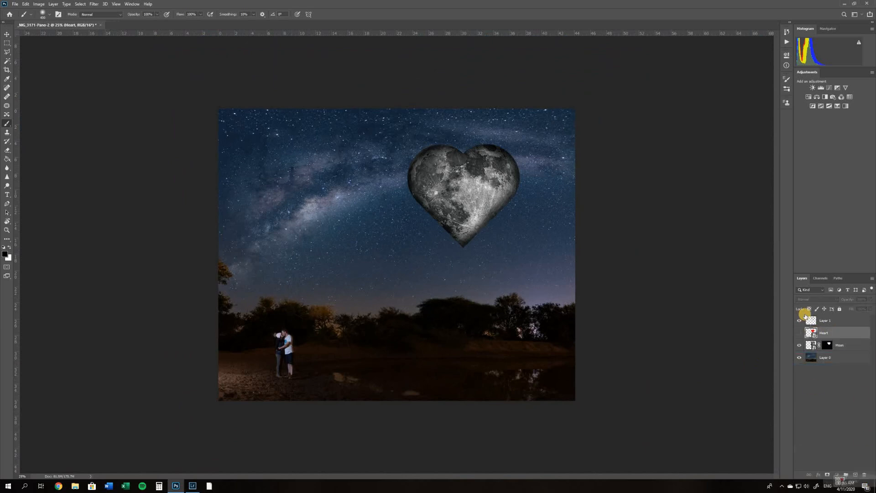
pyautogui.press('Delete')
# Switch Layer 1 off and on repeatedly to judge the strength of the edge shading.
pyautogui.click(797, 321)
pyautogui.click(797, 321)
pyautogui.click(798, 322)
pyautogui.click(798, 322)
pyautogui.click(797, 321)
pyautogui.click(798, 321)
pyautogui.click(797, 322)
pyautogui.click(798, 322)
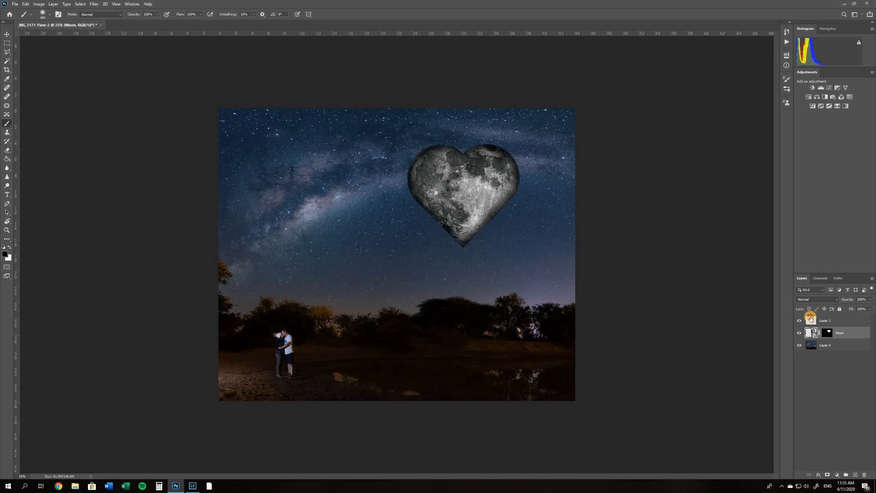
# Lower the opacity of Layer 1 to about 52% and compare the heart with and without it.
pyautogui.moveTo(847, 300)
pyautogui.mouseDown()
pyautogui.moveTo(828, 302)
pyautogui.moveTo(836, 302)
pyautogui.mouseUp()
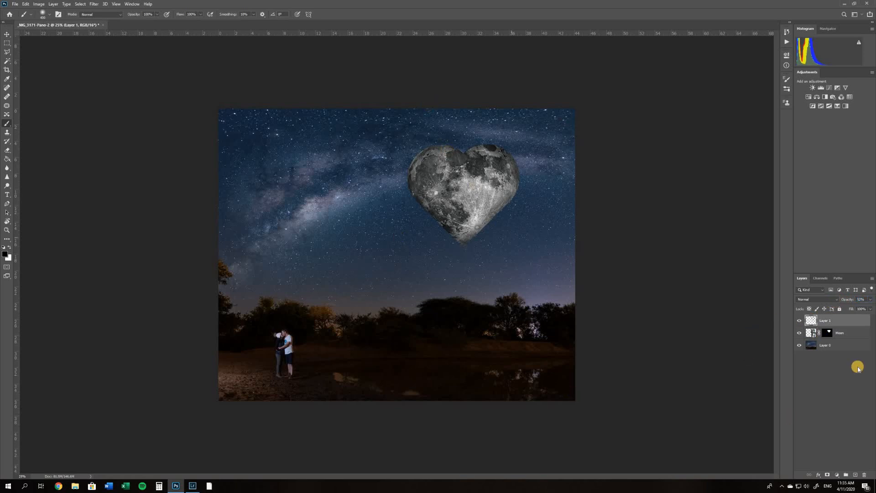
pyautogui.click(799, 320)
pyautogui.click(798, 320)
pyautogui.click(799, 320)
# Group Layer 1 with the Moon layer and move the group to the middle of the sky above the trees.
pyautogui.click(845, 332)
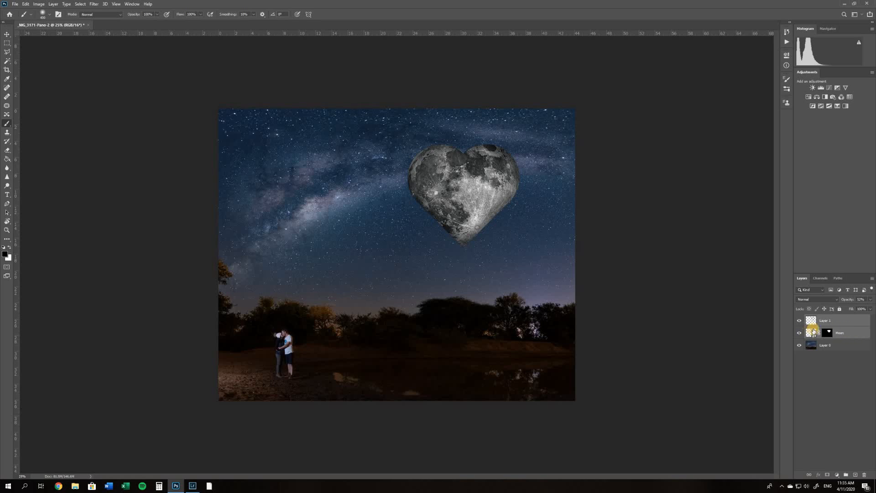
pyautogui.hotkey('ctrl', 'g')
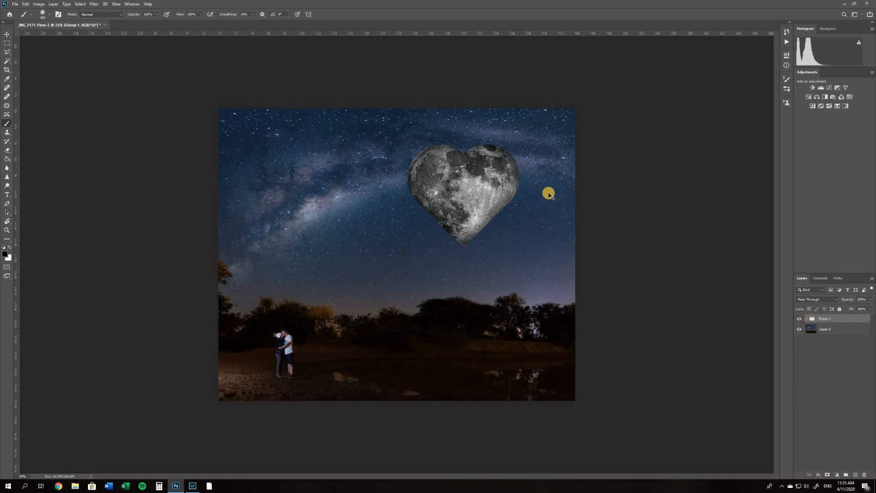
pyautogui.press('v')
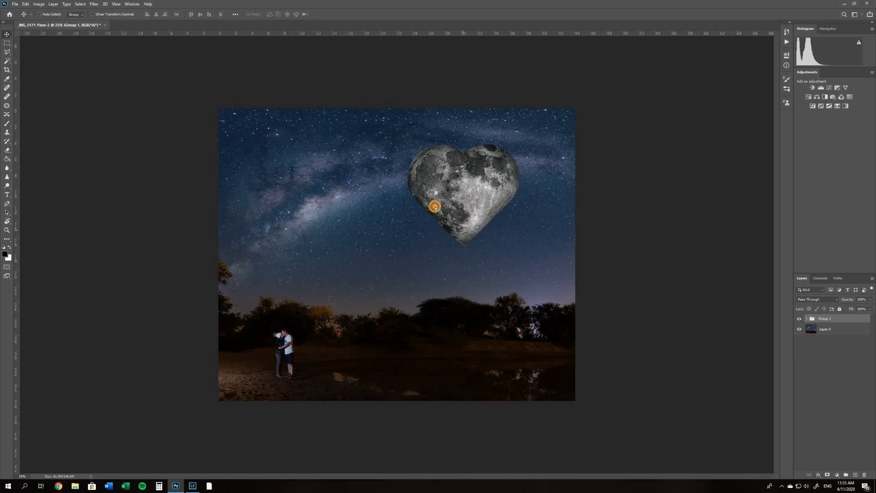
pyautogui.moveTo(497, 223); pyautogui.dragTo(409, 224)
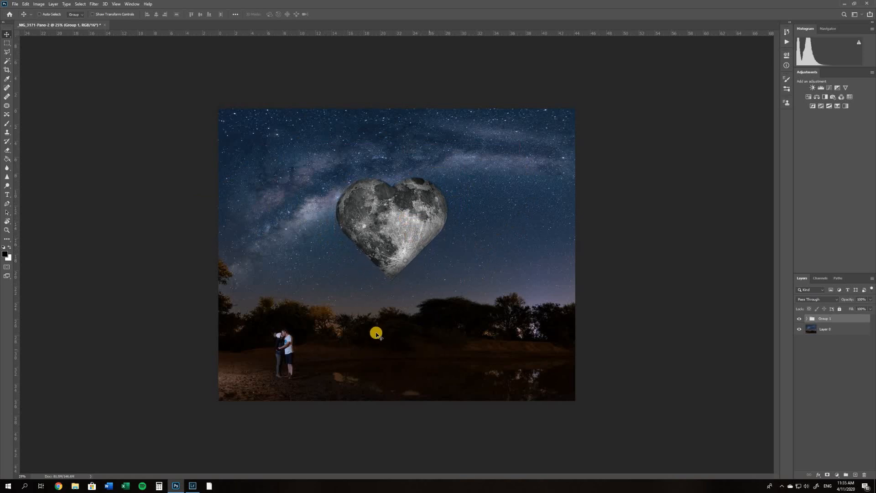
# Start a crop with an 8:10 ratio and frame the couple and the heart moon in it.
pyautogui.press('x')
pyautogui.press('c')
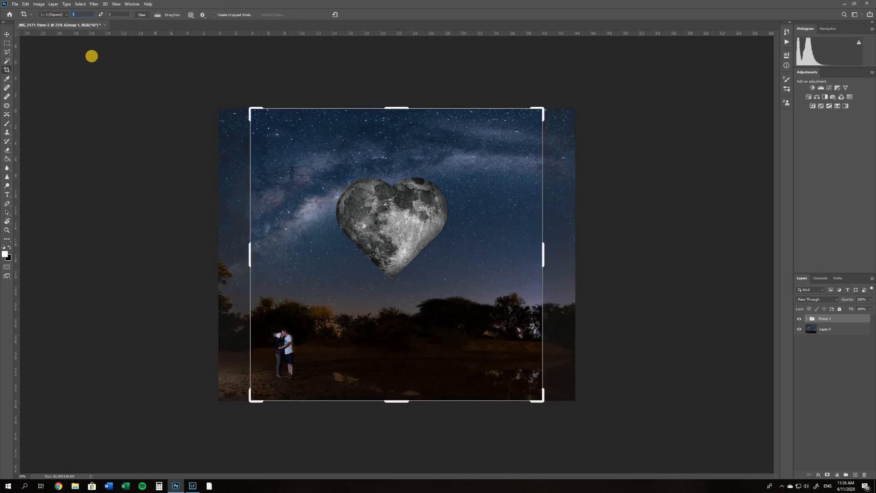
pyautogui.write('8')
pyautogui.press('Tab')
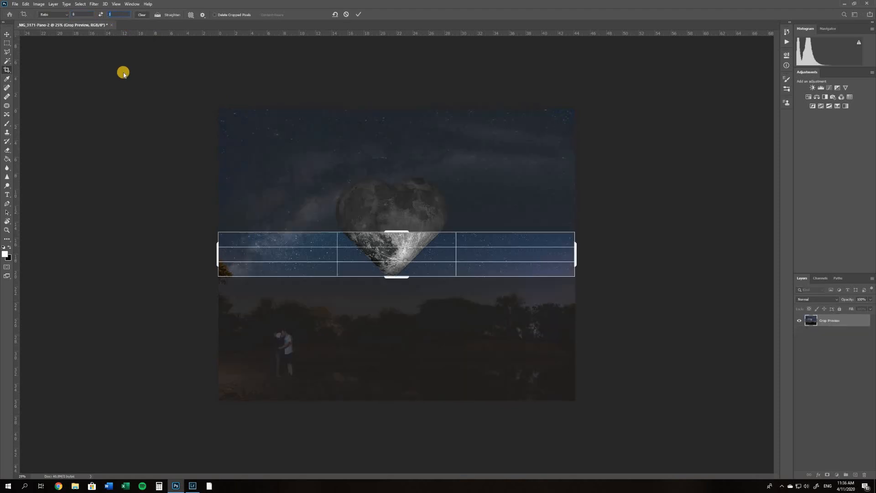
pyautogui.write('10')
pyautogui.moveTo(420, 255); pyautogui.dragTo(476, 253)
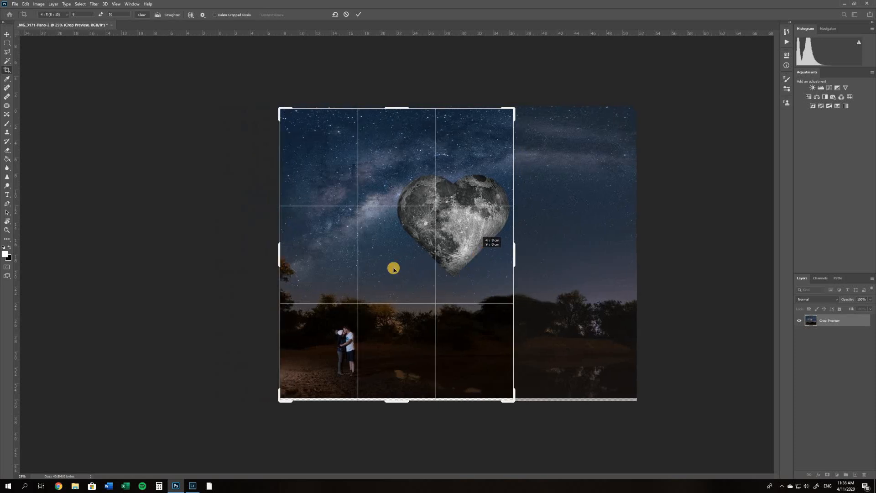
pyautogui.moveTo(445, 296); pyautogui.dragTo(444, 296)
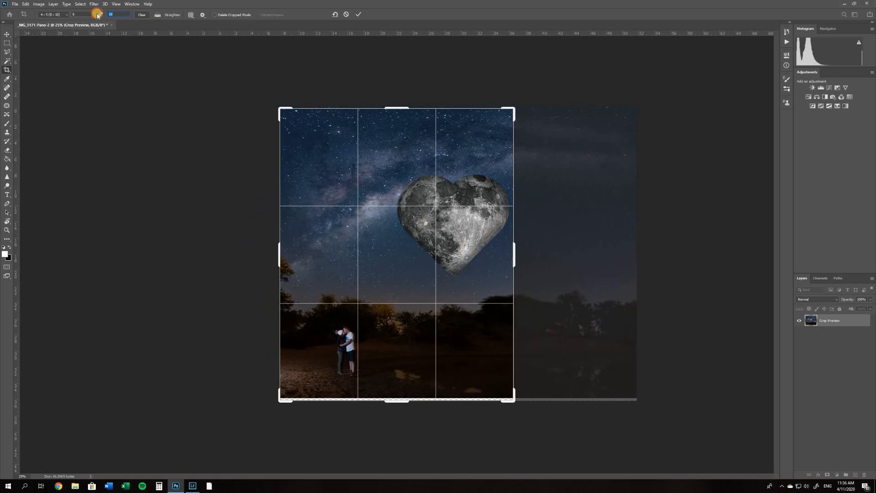
# Try a 2:3 crop ratio, enlarging the frame to the full image height around the couple and heart.
pyautogui.click(58, 17)
pyautogui.write('2')
pyautogui.press('Tab')
pyautogui.write('3')
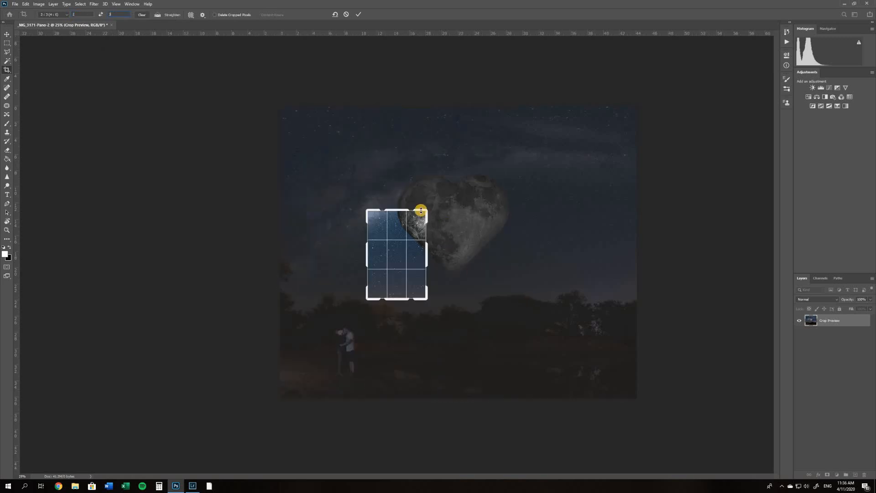
pyautogui.moveTo(434, 205); pyautogui.dragTo(476, 165)
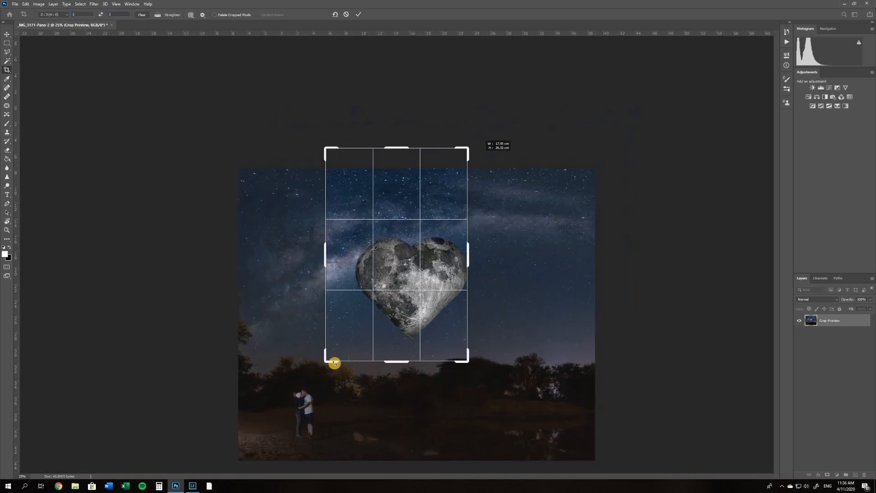
pyautogui.moveTo(333, 349); pyautogui.dragTo(297, 399)
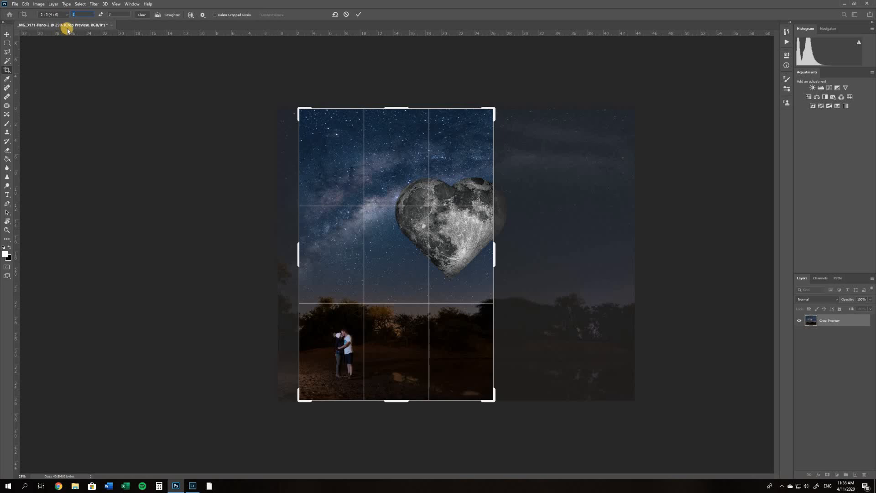
# Set the crop ratio to 8:10 and crop to the couple and heart, undoing the first crop to readjust the frame.
pyautogui.write('8')
pyautogui.press('Tab')
pyautogui.write('10')
pyautogui.moveTo(472, 238); pyautogui.dragTo(478, 237)
pyautogui.click(361, 14)
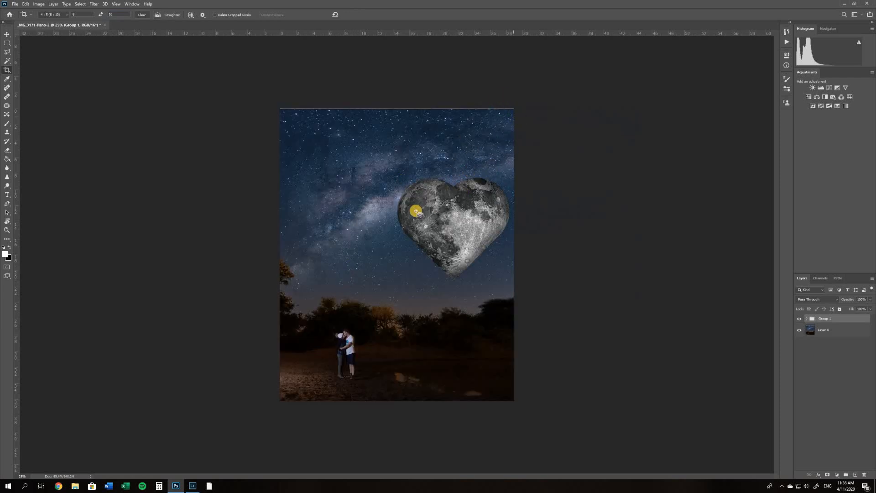
pyautogui.hotkey('ctrl', 'z')
pyautogui.moveTo(213, 97); pyautogui.dragTo(452, 470)
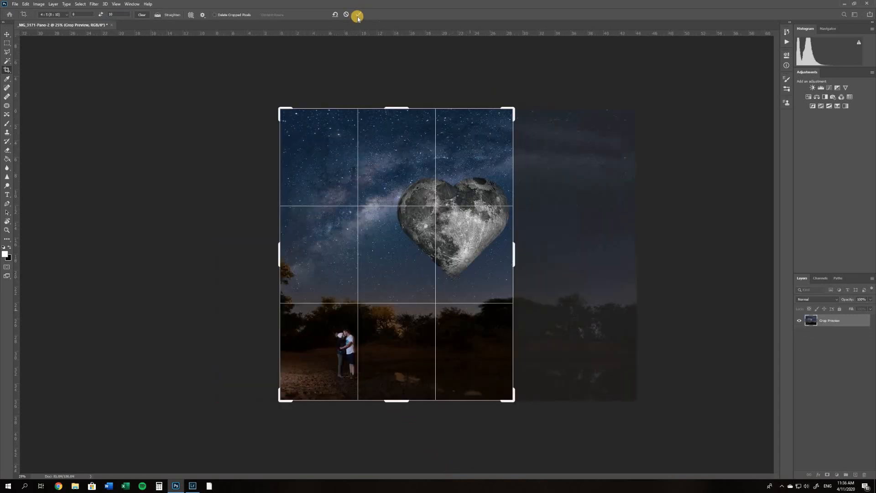
pyautogui.click(359, 15)
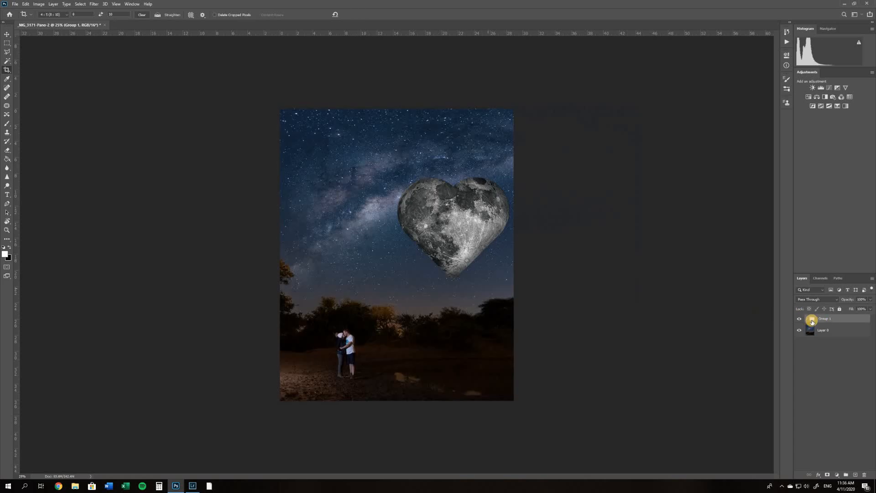
# Scale the heart moon group to about 69% and place it in the sky to the upper right of the couple.
pyautogui.press('v')
pyautogui.moveTo(459, 177); pyautogui.dragTo(440, 235)
pyautogui.moveTo(437, 357); pyautogui.dragTo(434, 329)
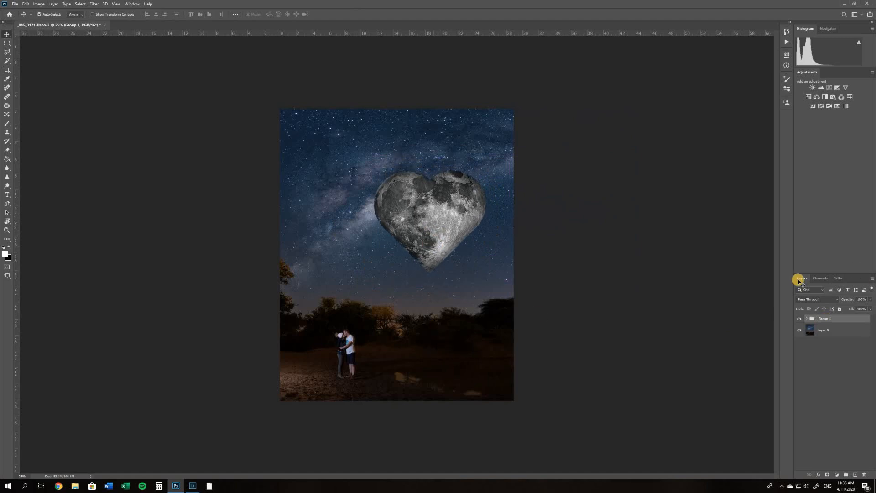
pyautogui.hotkey('ctrl', 't')
pyautogui.moveTo(494, 148); pyautogui.dragTo(467, 208)
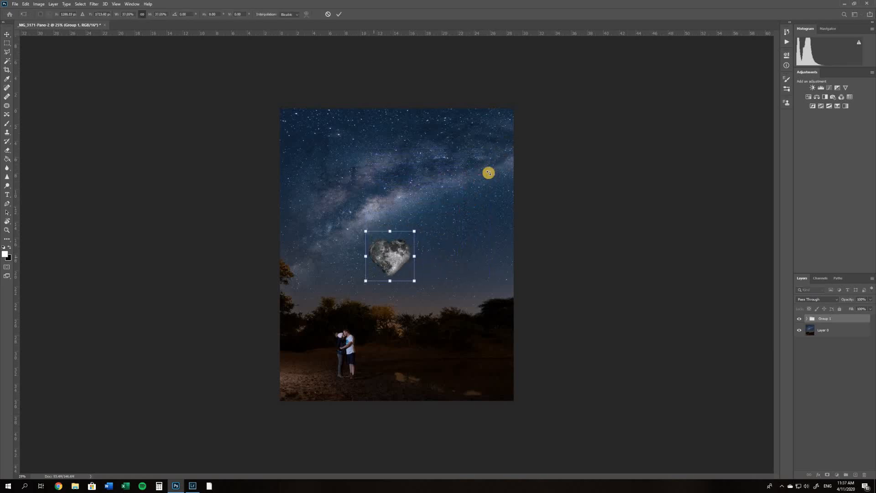
pyautogui.moveTo(495, 181); pyautogui.dragTo(448, 264)
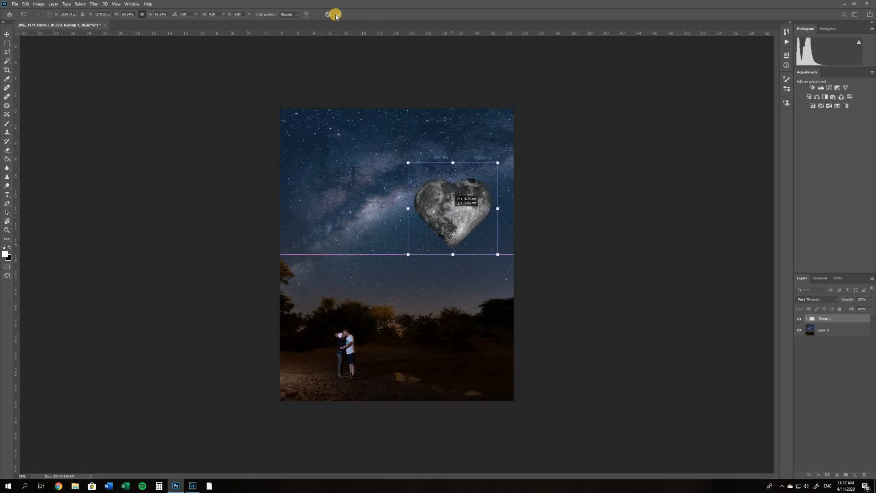
pyautogui.press('Return')
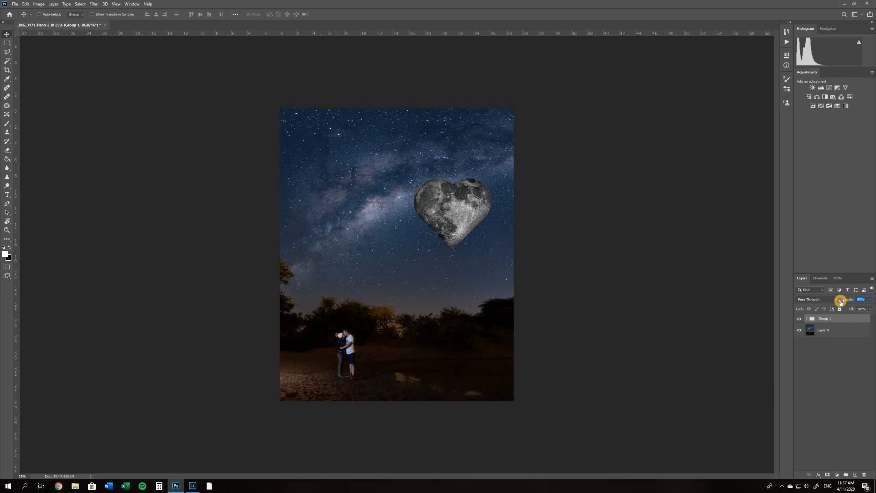
# Slightly lower the opacity of the heart moon group to blend it into the night sky.
pyautogui.moveTo(845, 301); pyautogui.dragTo(843, 302)
pyautogui.moveTo(847, 308); pyautogui.dragTo(856, 303)
pyautogui.moveTo(849, 299); pyautogui.dragTo(847, 301)
pyautogui.moveTo(843, 299); pyautogui.dragTo(840, 300)
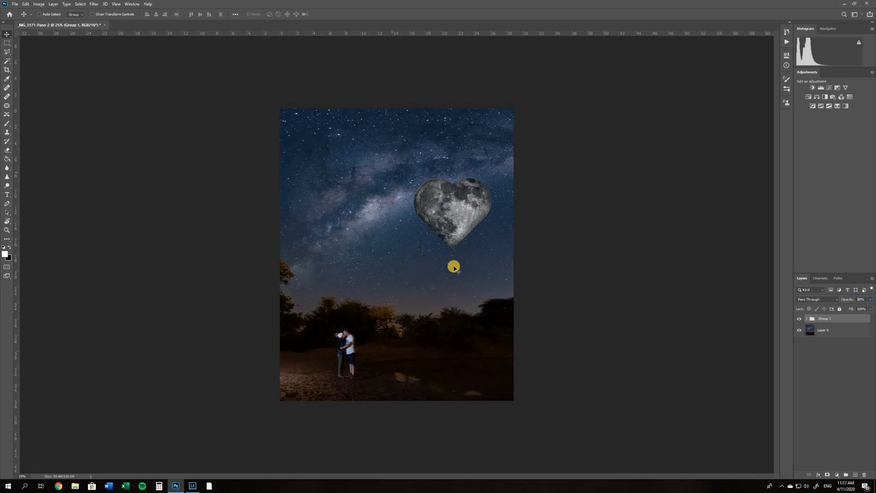